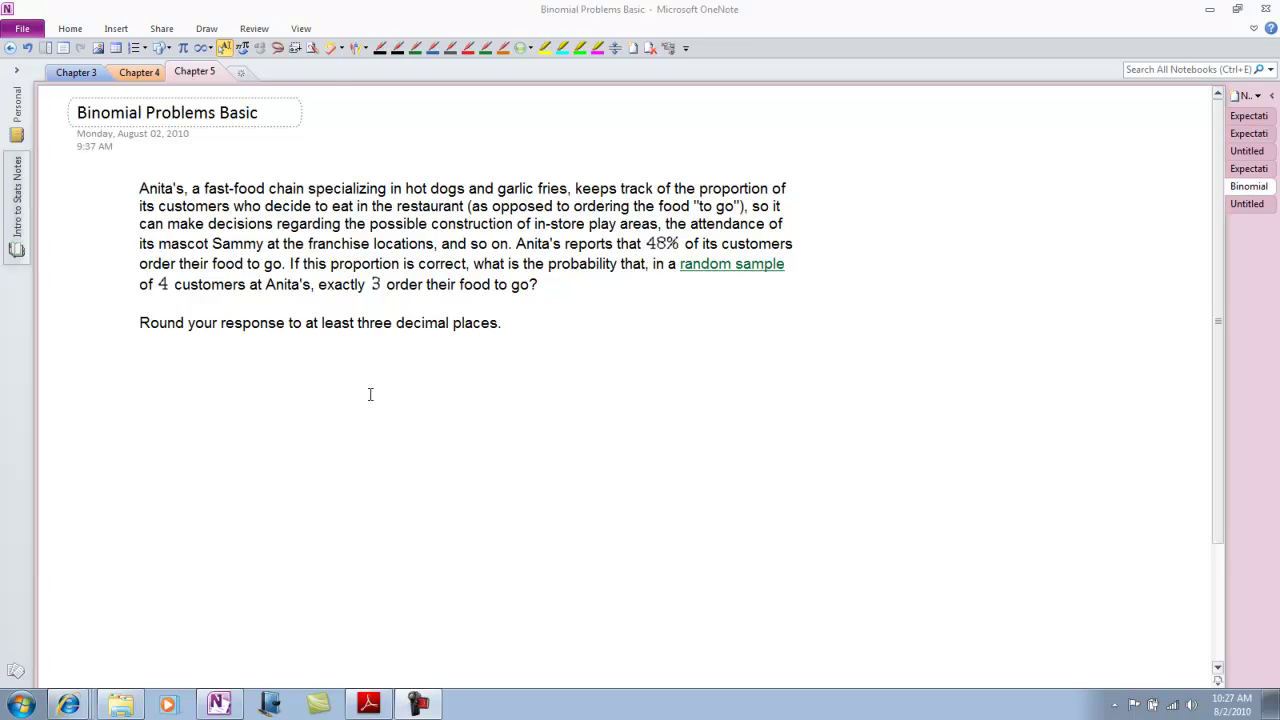
- Handwrite the page reference 'p. 279' in black pen beneath the binomial problem
click(380, 48)
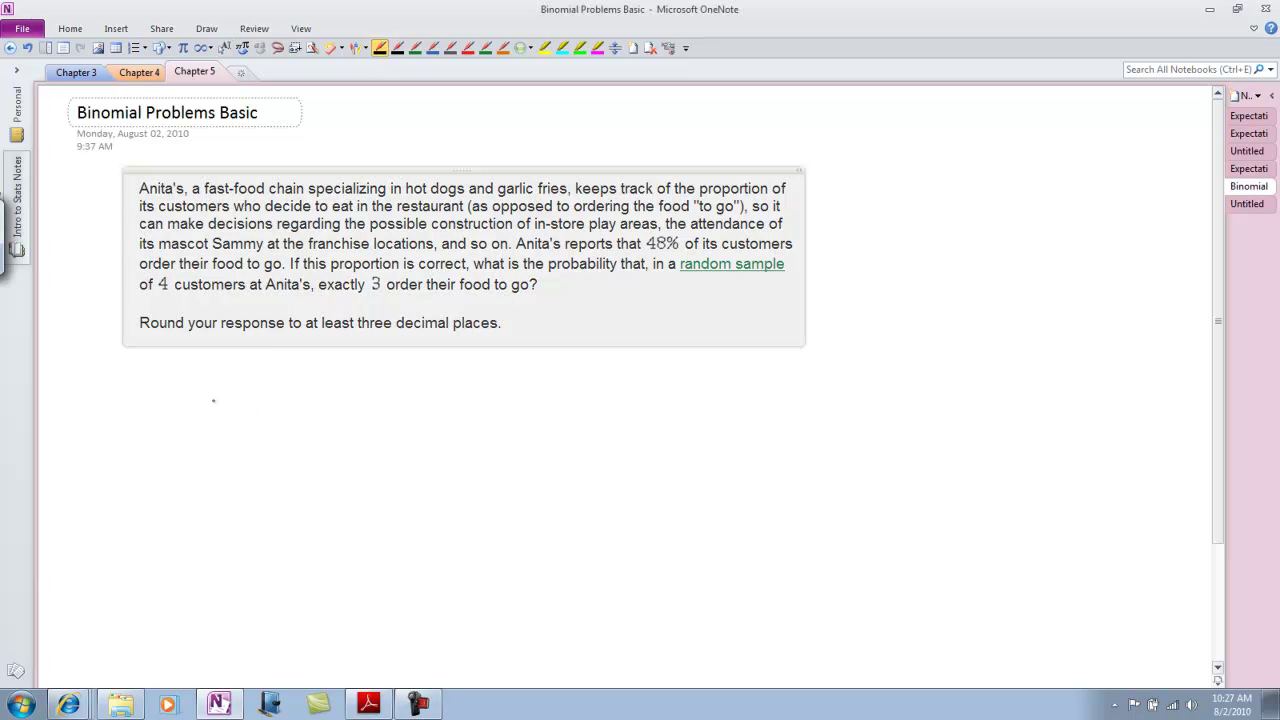
mouse_move(136, 400)
mouse_down()
mouse_move(142, 430)
mouse_move(176, 395)
mouse_move(186, 408)
mouse_move(220, 398)
mouse_move(217, 410)
mouse_up()
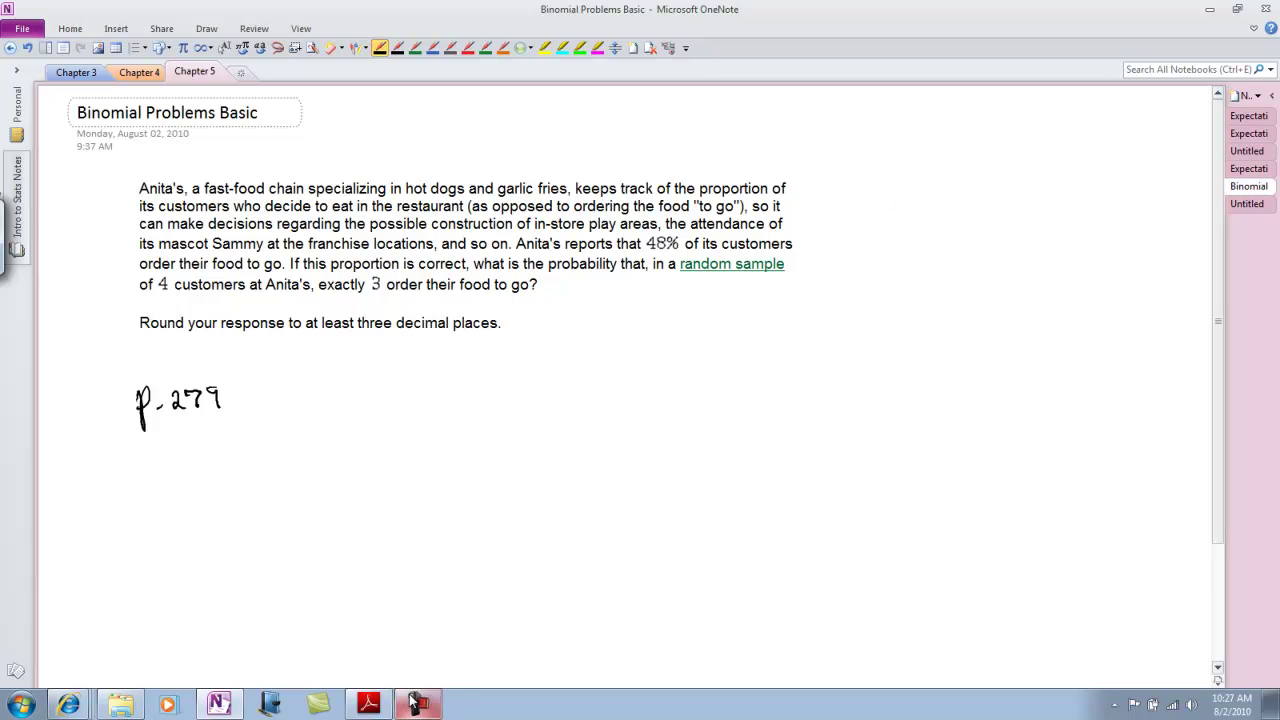
- Jump the chapter PDF to page 279 to review the Binomial Probability Formula, then return to OneNote
click(368, 704)
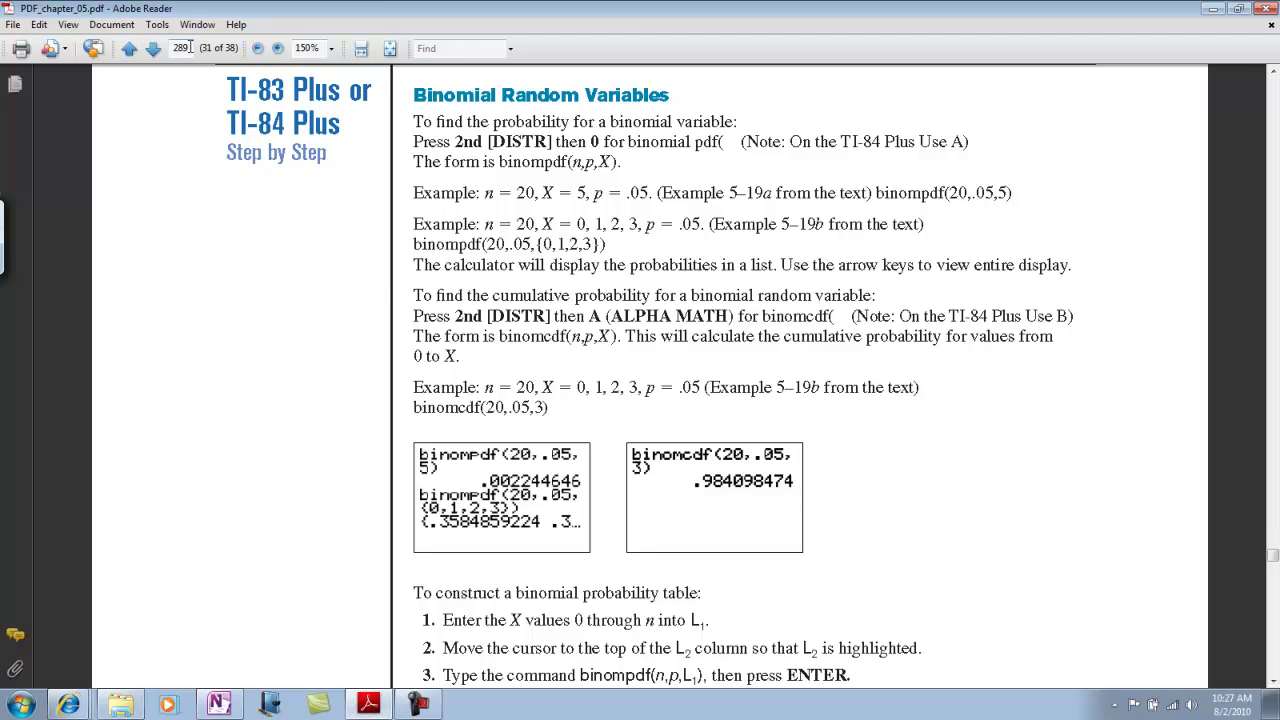
click(182, 47)
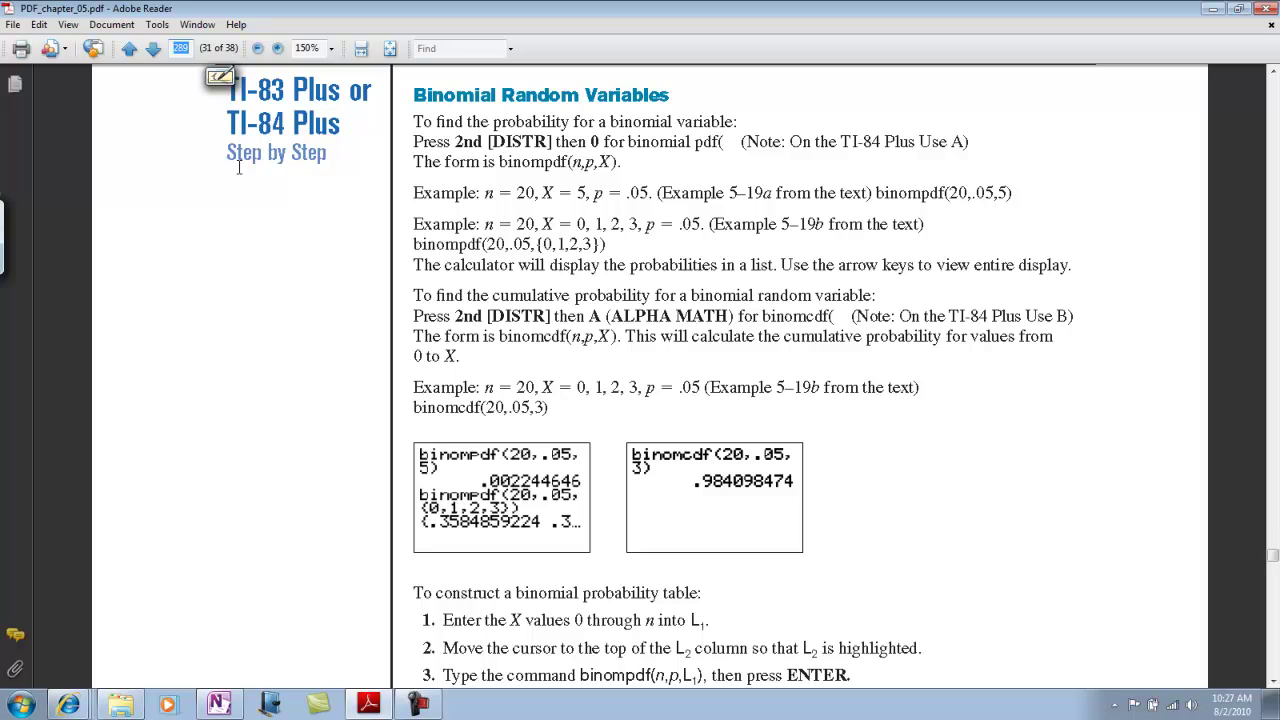
text(279)
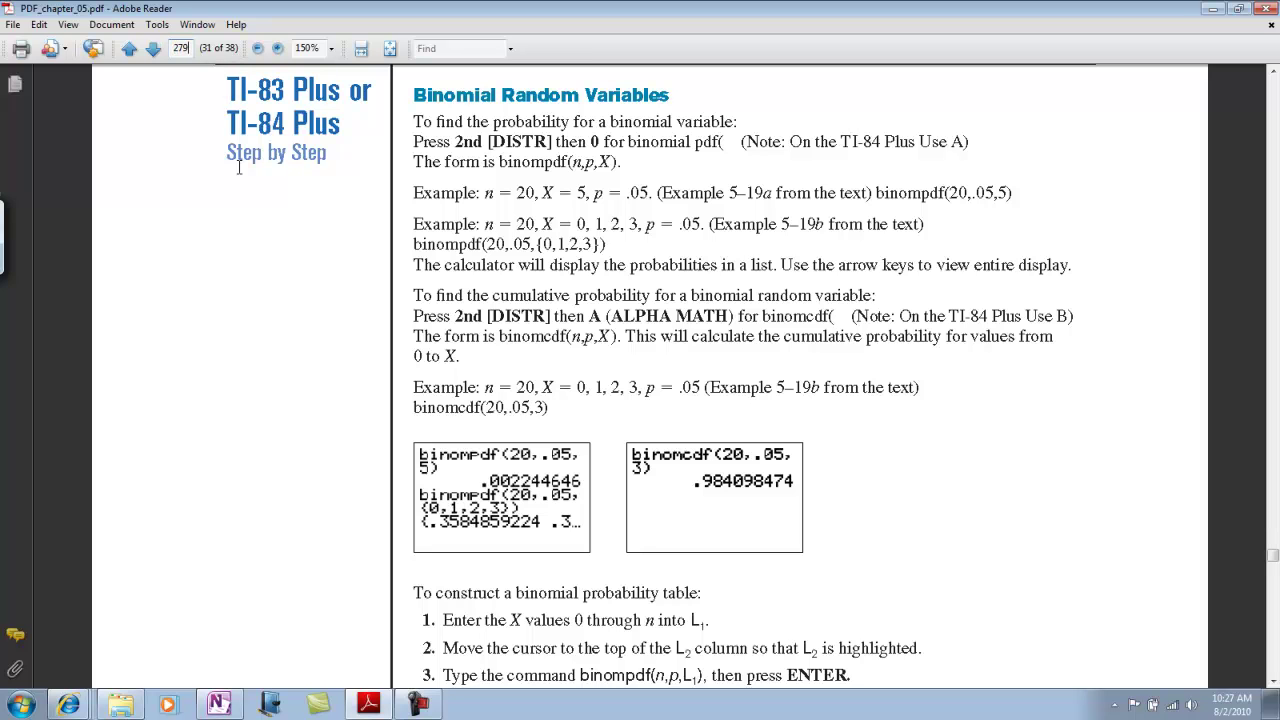
key(Return)
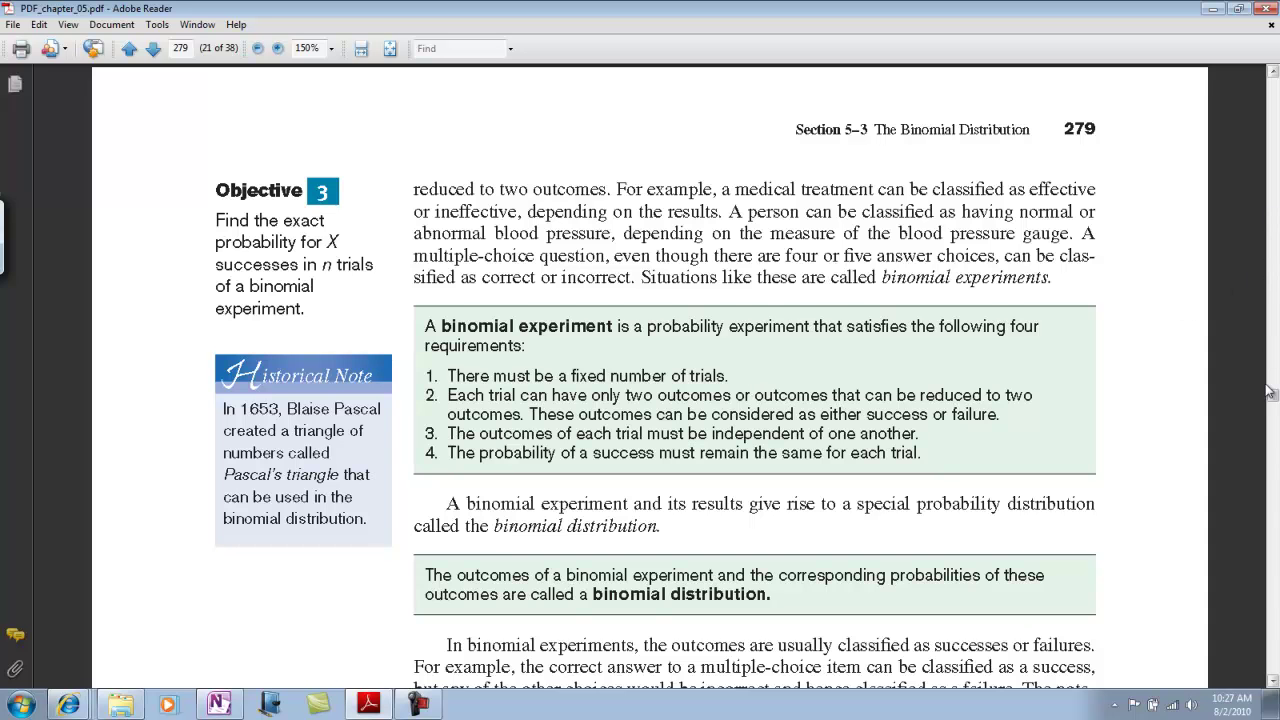
click(1272, 680)
drag(1272, 680, 1272, 680)
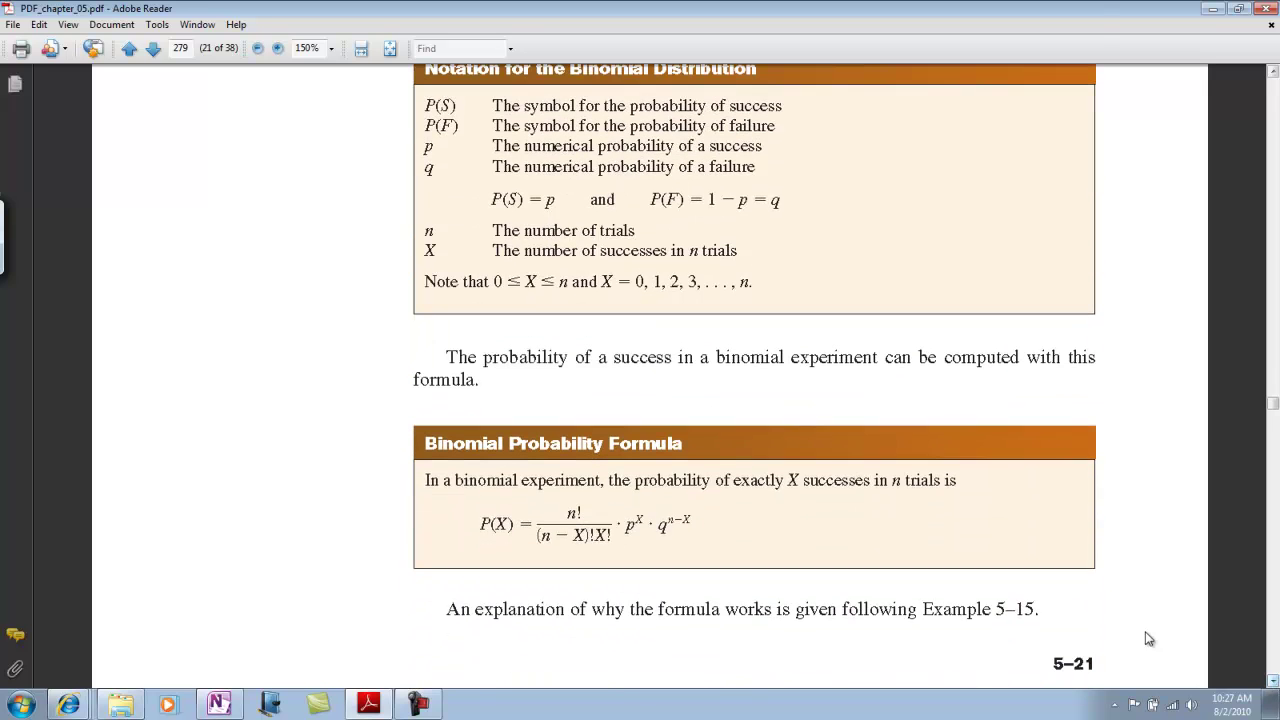
click(219, 704)
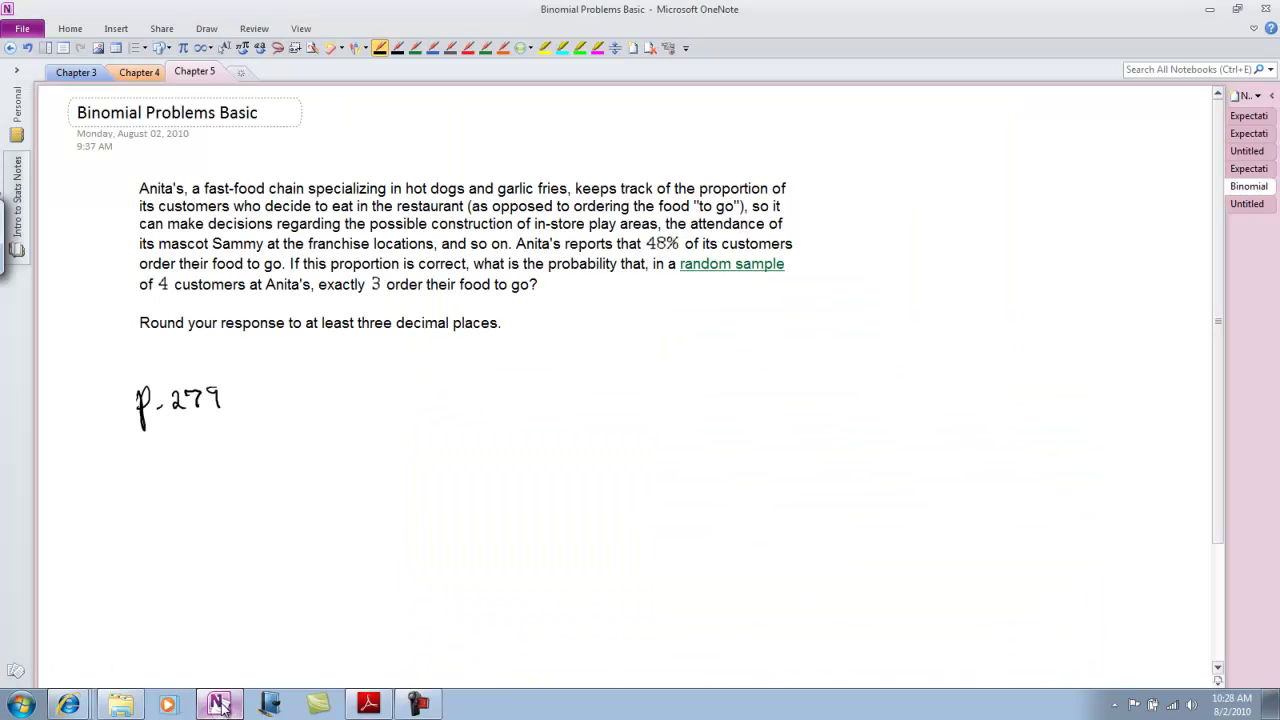
- Clip page 279's Binomial Probability Formula box from the PDF onto the OneNote page
click(292, 48)
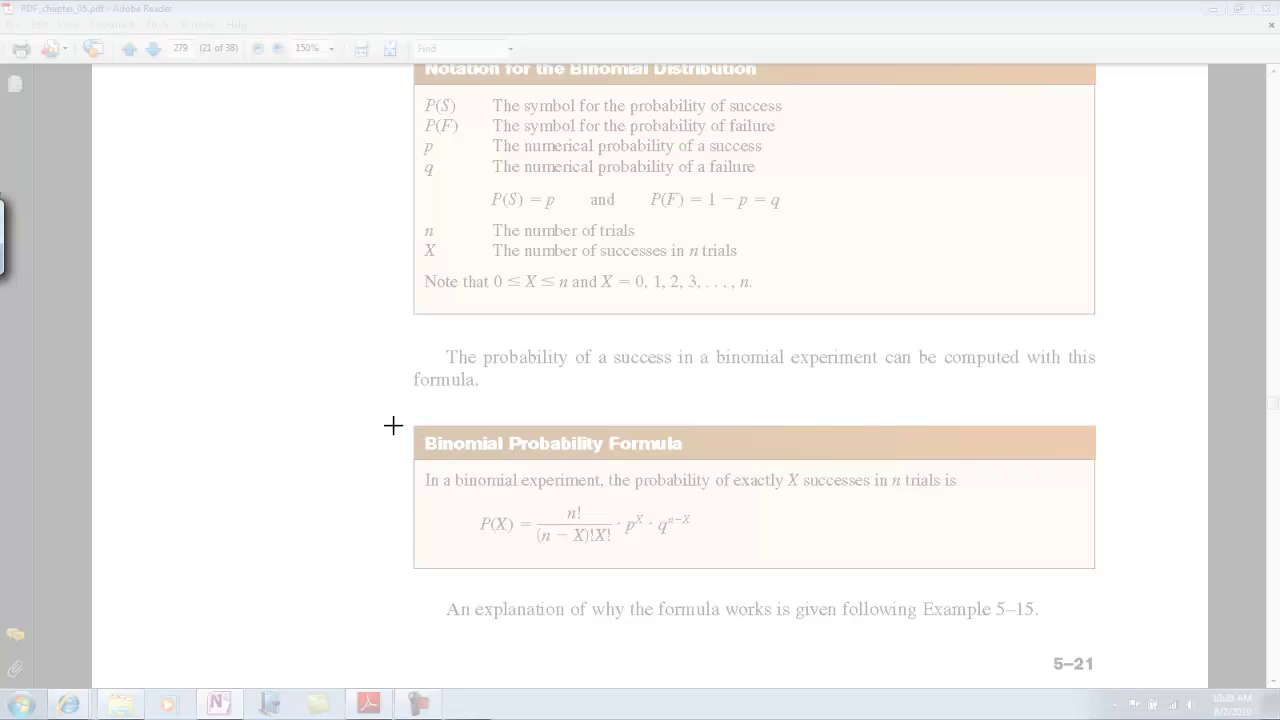
drag(401, 414, 1097, 584)
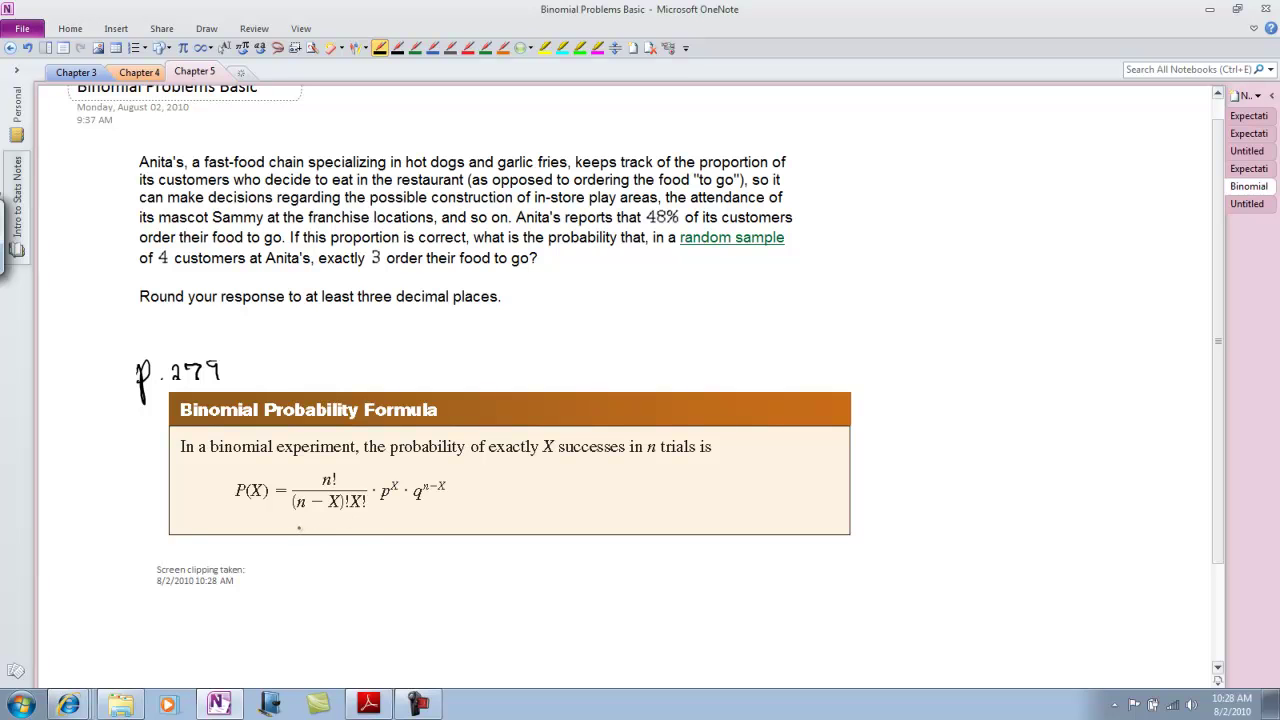
- Write nCx under the formula's fraction and start writing p beside the problem text
drag(298, 528, 342, 542)
drag(342, 530, 333, 541)
mouse_move(596, 286)
mouse_down()
mouse_move(584, 316)
mouse_move(606, 286)
mouse_move(592, 300)
mouse_up()
- Highlight 48% in the problem, then handwrite p = .48 and q = 1 − p = .52
click(563, 47)
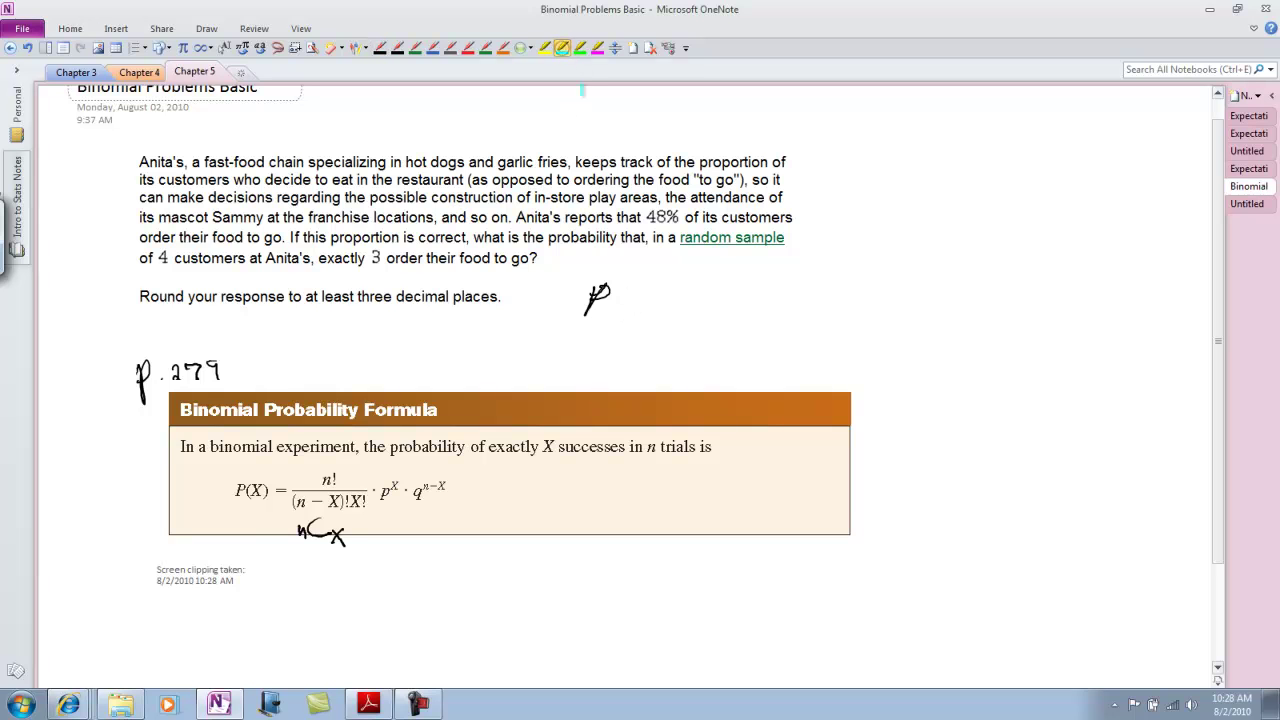
drag(643, 216, 681, 217)
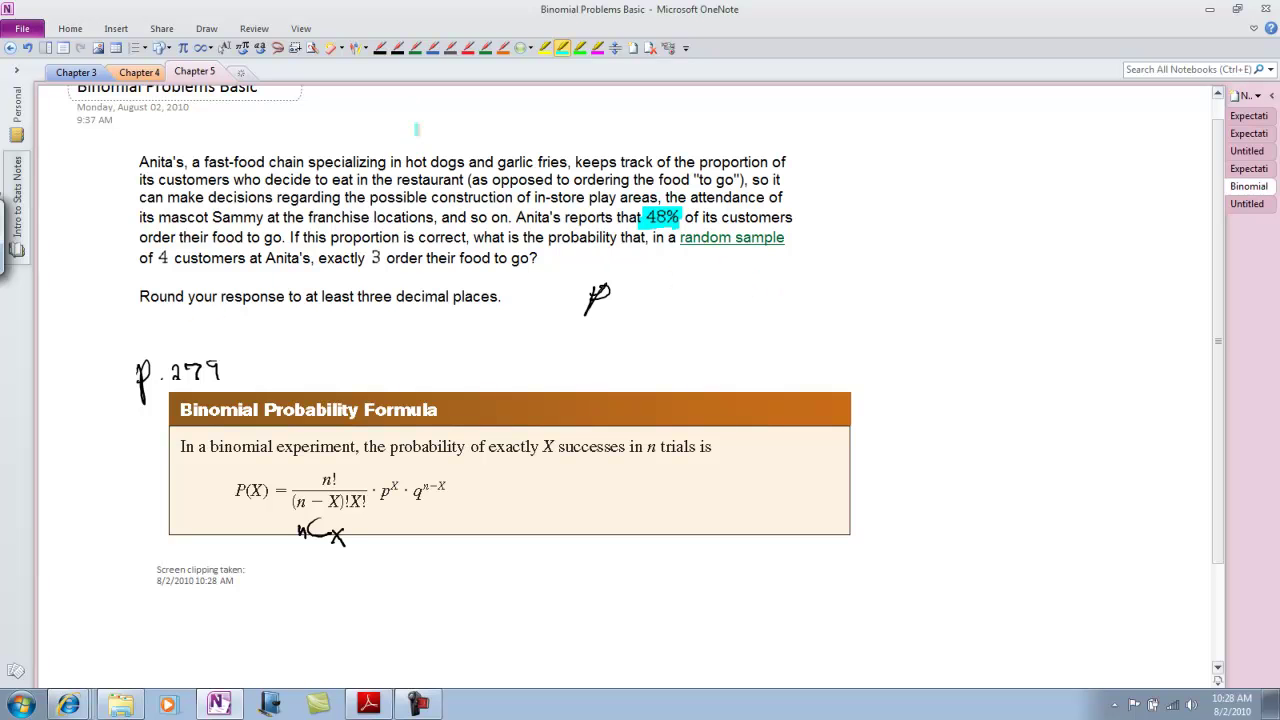
click(381, 49)
mouse_move(624, 287)
mouse_down()
mouse_move(674, 292)
mouse_move(669, 304)
mouse_move(684, 284)
mouse_up()
mouse_move(777, 287)
mouse_down()
mouse_move(758, 327)
mouse_move(808, 284)
mouse_move(823, 312)
mouse_move(850, 291)
mouse_up()
mouse_move(861, 287)
mouse_down()
mouse_move(858, 314)
mouse_move(860, 299)
mouse_move(905, 282)
mouse_move(930, 299)
mouse_move(942, 281)
mouse_move(968, 308)
mouse_up()
click(921, 296)
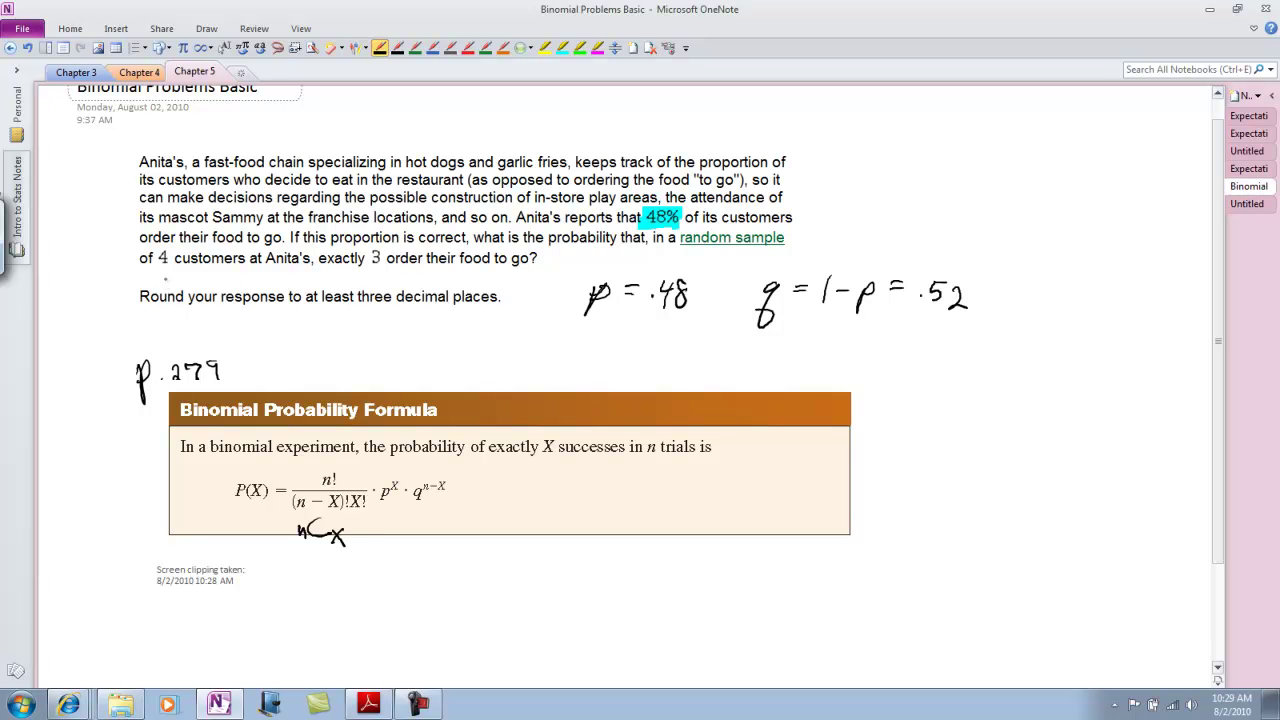
- Underline the 4 customers and exactly 3, then begin writing 4C3(.48) beside the formula box
drag(156, 270, 176, 271)
drag(368, 273, 391, 270)
mouse_move(895, 403)
mouse_down()
mouse_move(912, 407)
mouse_move(907, 421)
mouse_up()
mouse_move(936, 392)
mouse_down()
mouse_move(922, 394)
mouse_move(939, 418)
mouse_up()
click(979, 406)
drag(994, 388, 999, 409)
drag(1017, 389, 1007, 401)
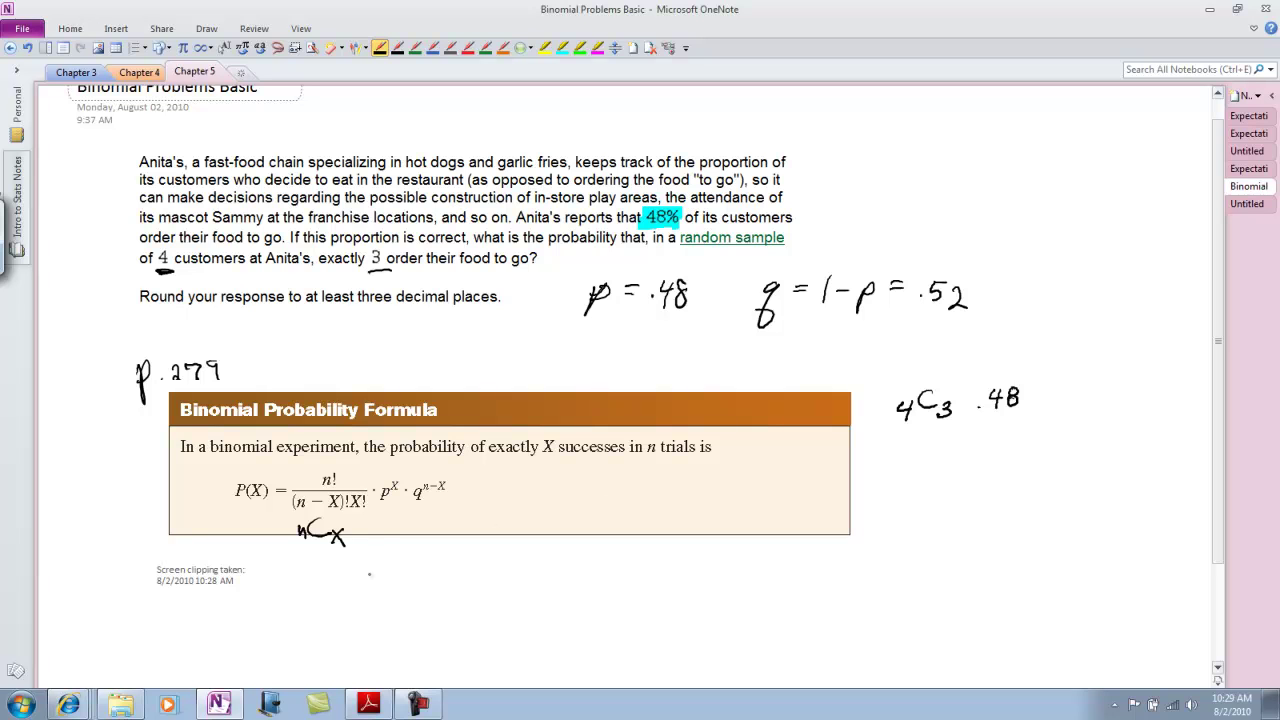
- Complete 4C3(.48)³(.52)¹ and simplify it below to 4(.48)³(.52)
mouse_move(404, 458)
mouse_down()
mouse_move(403, 475)
mouse_move(410, 467)
mouse_up()
mouse_move(1024, 374)
mouse_down()
mouse_move(1027, 386)
mouse_move(969, 421)
mouse_up()
mouse_move(1020, 386)
mouse_down()
mouse_move(1024, 426)
mouse_move(1067, 412)
mouse_move(1103, 422)
mouse_up()
click(1058, 410)
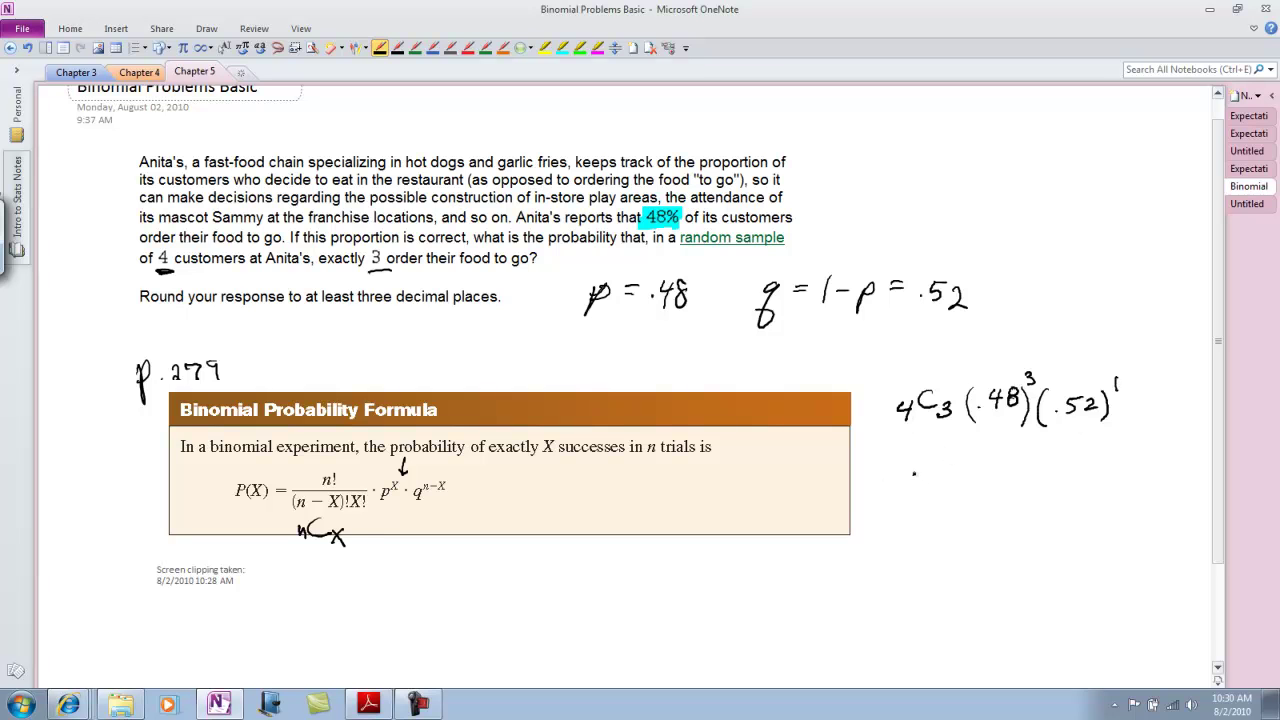
mouse_move(953, 470)
mouse_down()
mouse_move(946, 507)
mouse_move(1000, 483)
mouse_move(1011, 516)
mouse_up()
click(1019, 464)
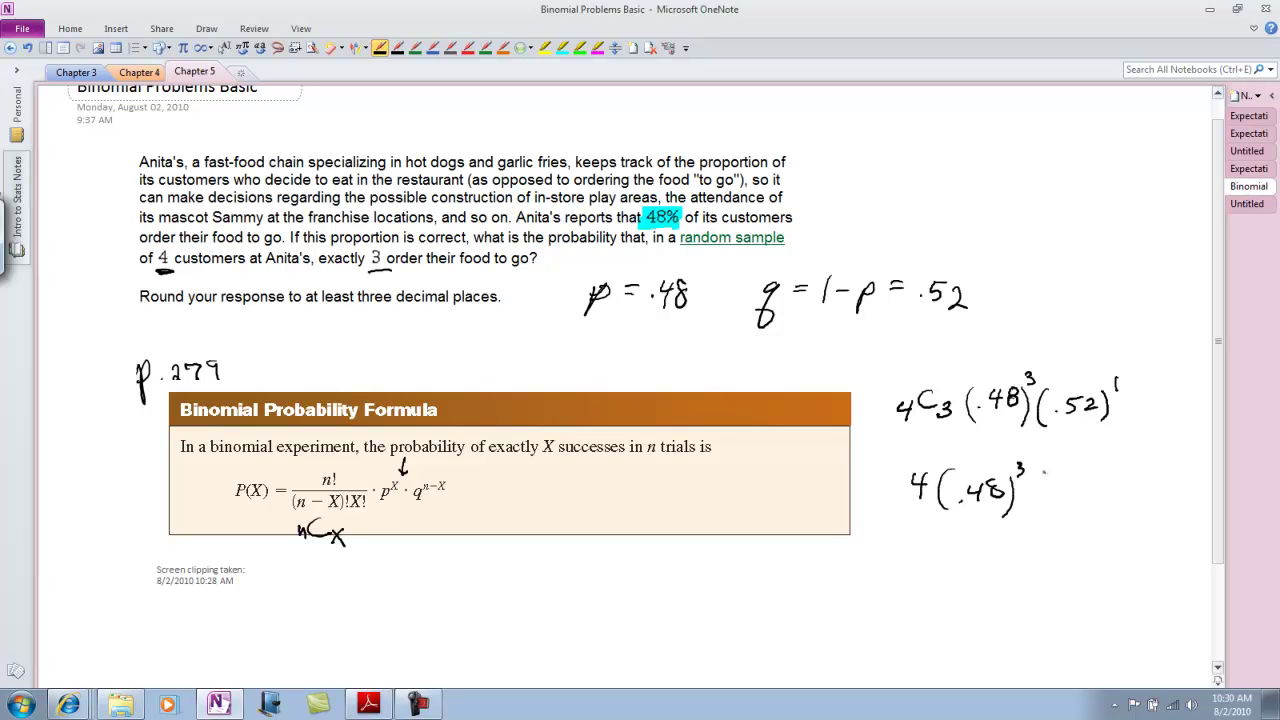
drag(1045, 472, 1042, 508)
click(1052, 498)
- Add a new blank OneNote page and bring the ALEKS browser window to the front
key(ctrl+n)
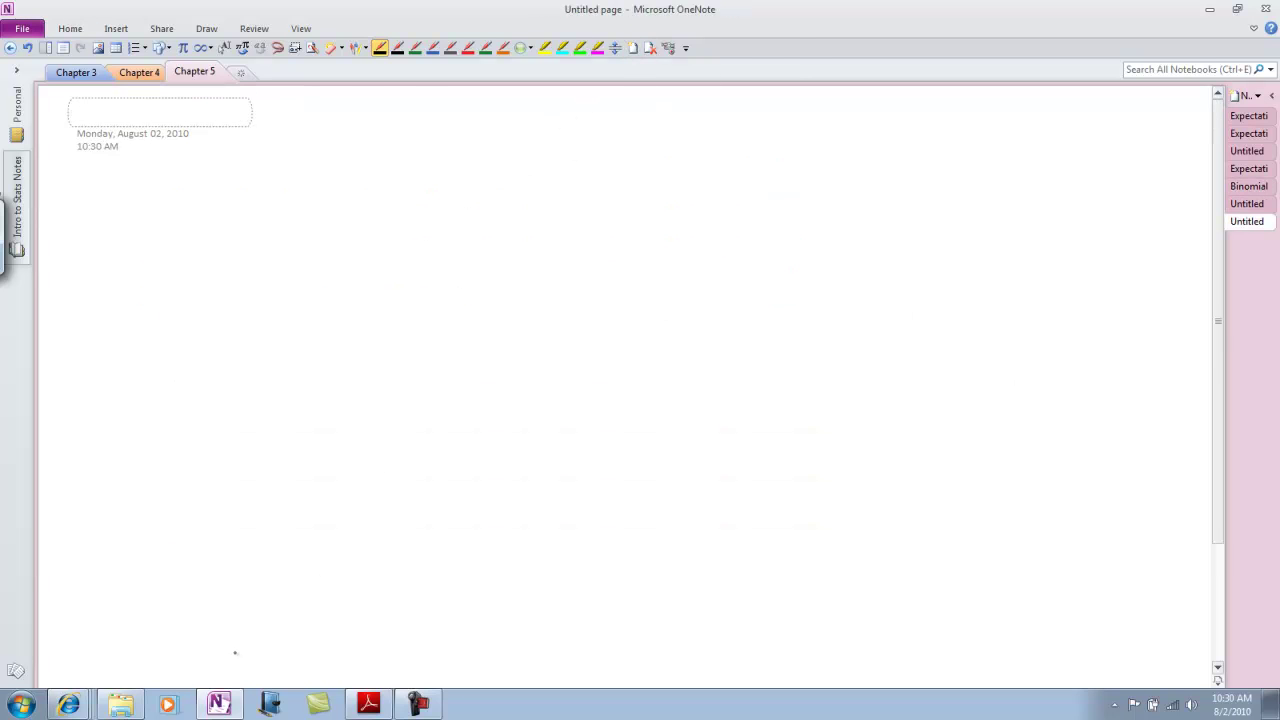
mouse_move(68, 704)
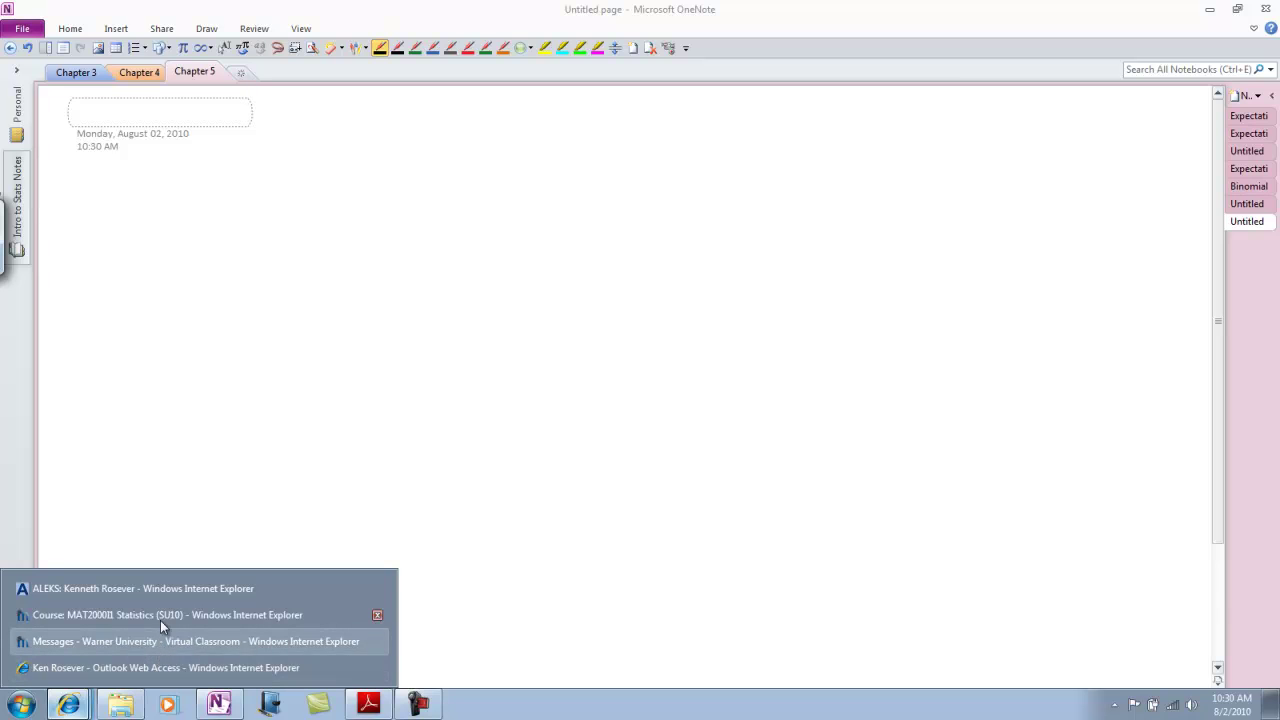
click(166, 590)
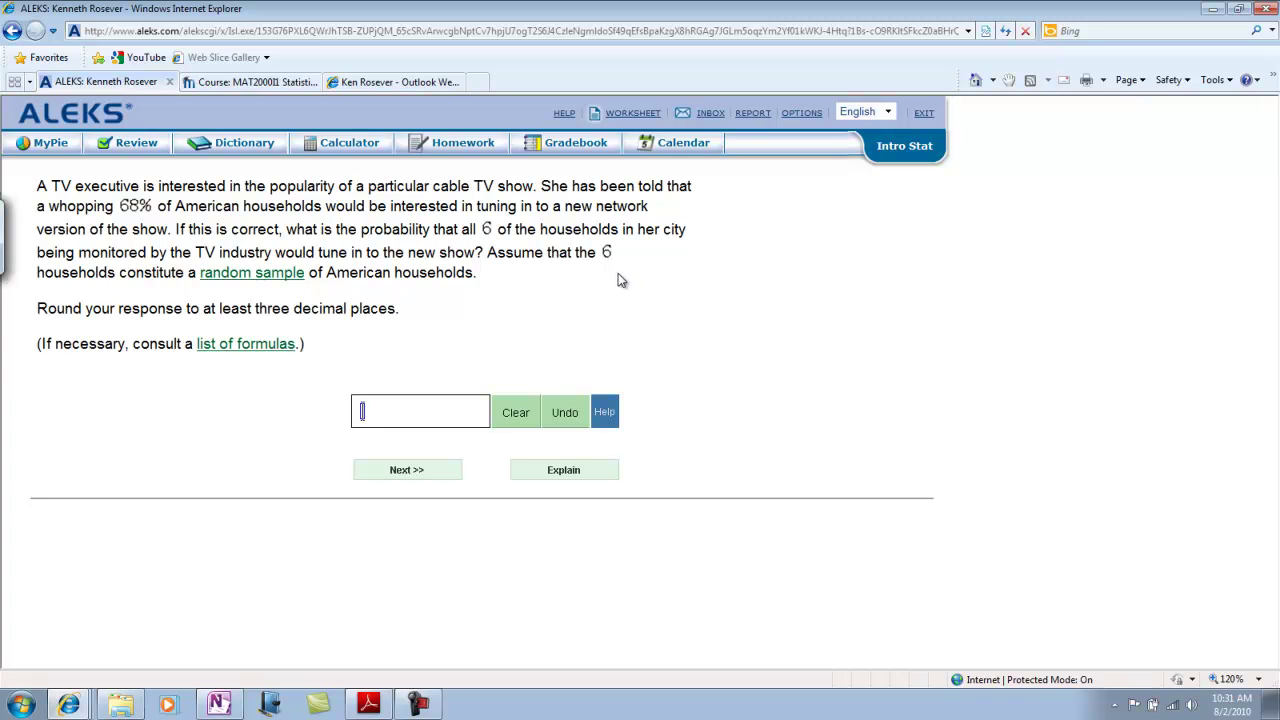
- In the ALEKS calculator, enter 1 × .68⁶ and start another multiplication
click(347, 145)
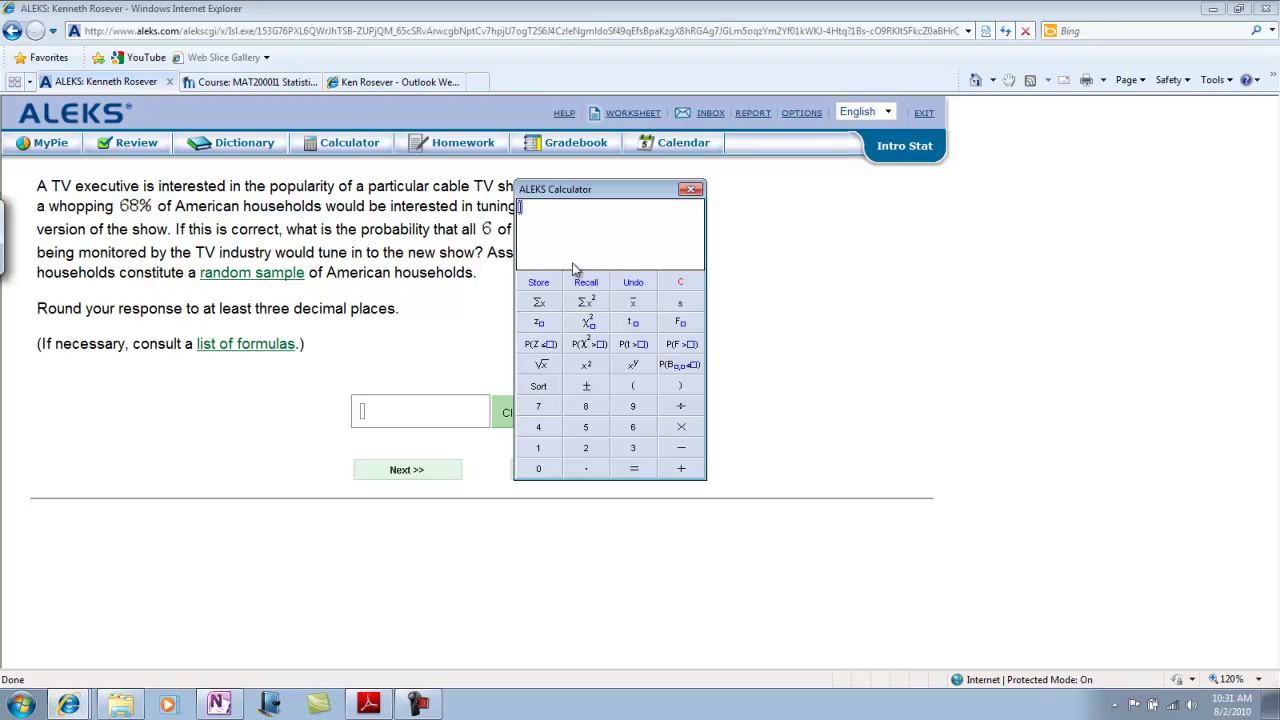
click(541, 449)
drag(628, 195, 831, 197)
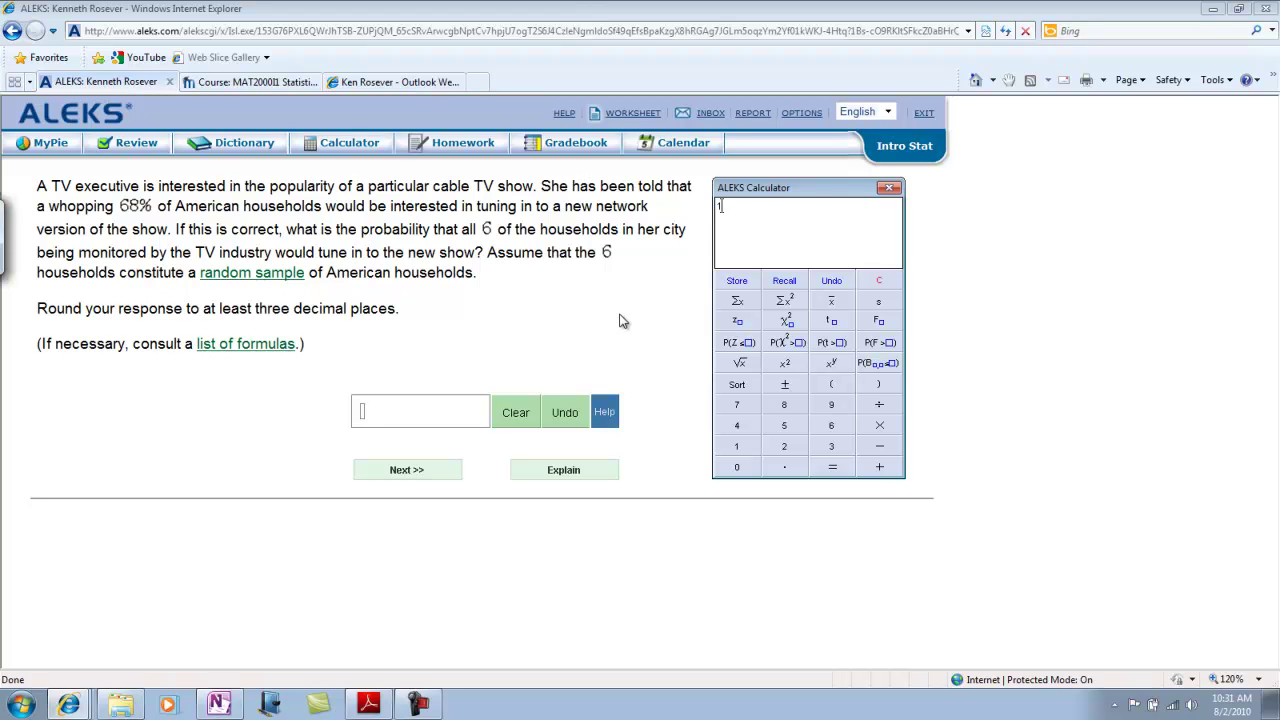
click(880, 428)
text(.68)
click(833, 362)
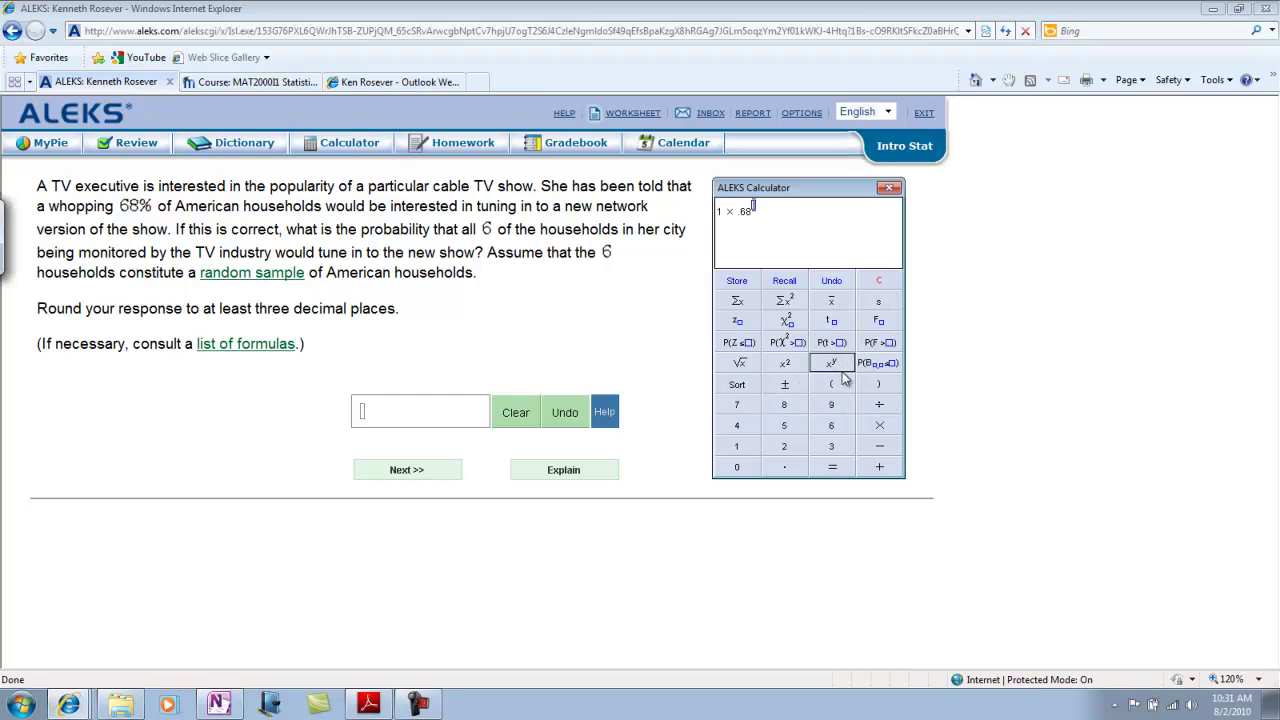
click(833, 428)
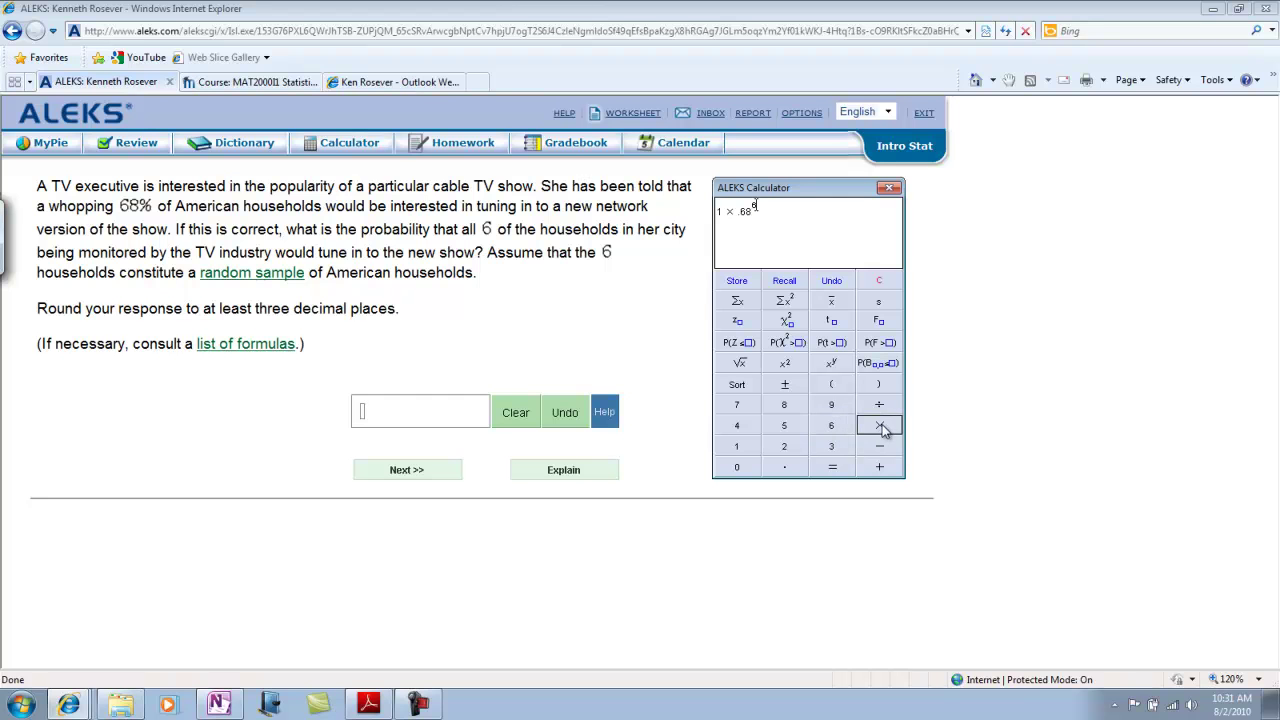
click(877, 434)
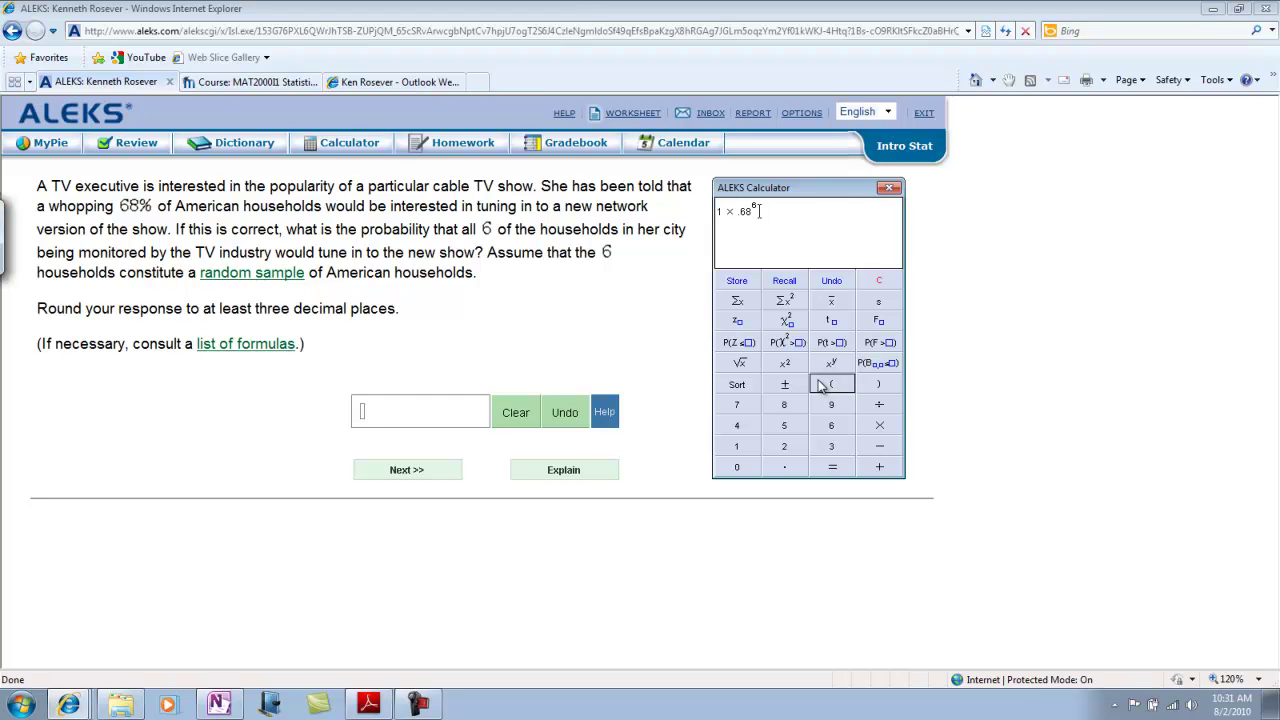
- Append .32⁰ and evaluate the expression to 0.0988674826
click(880, 428)
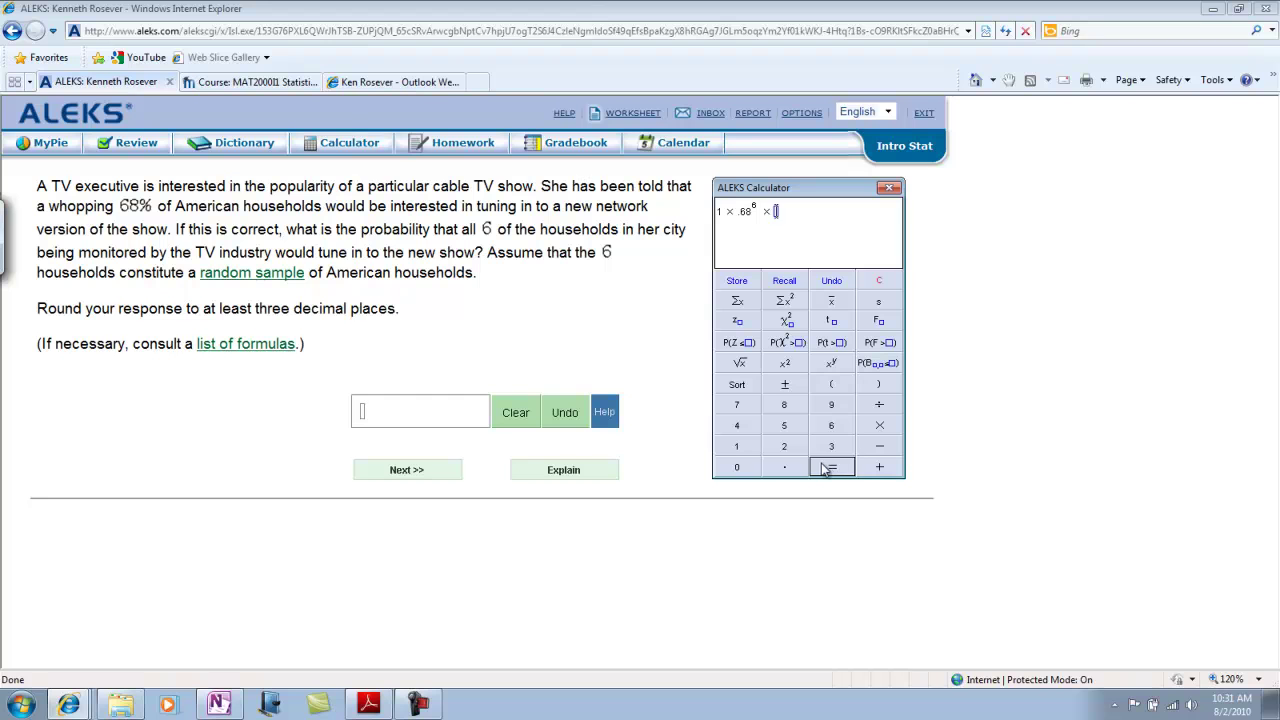
click(784, 467)
click(831, 446)
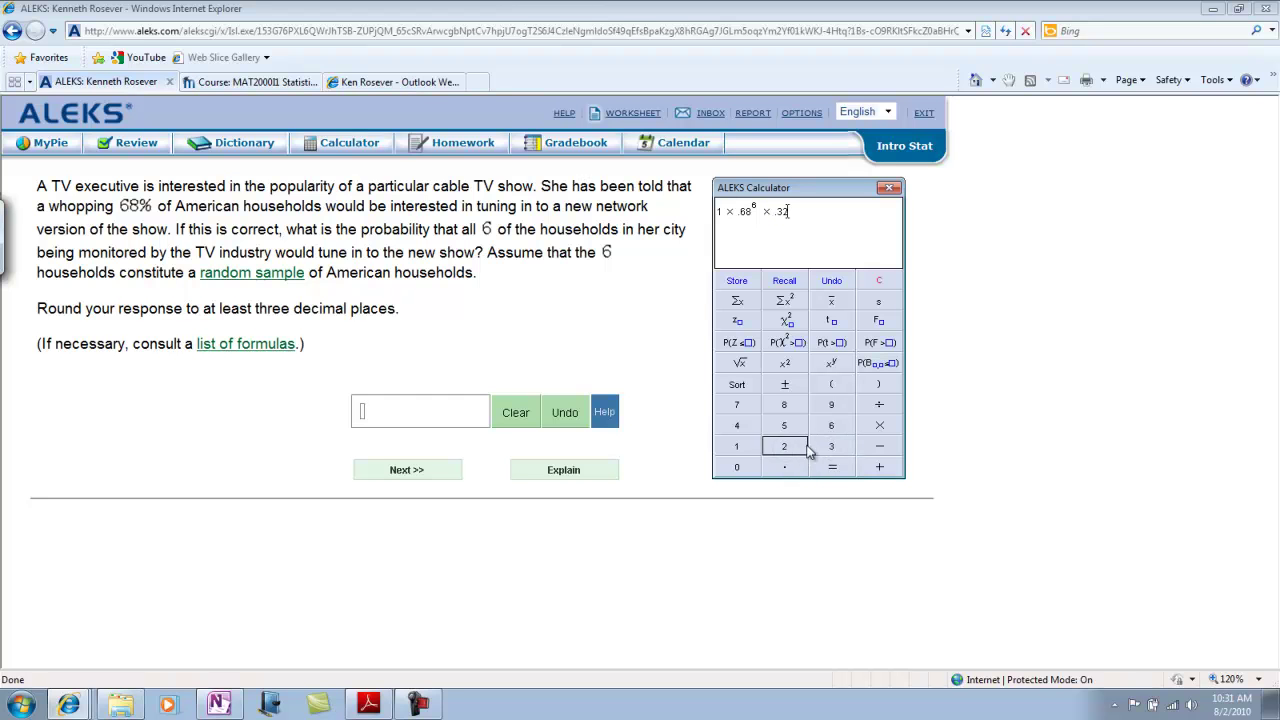
click(784, 446)
click(834, 365)
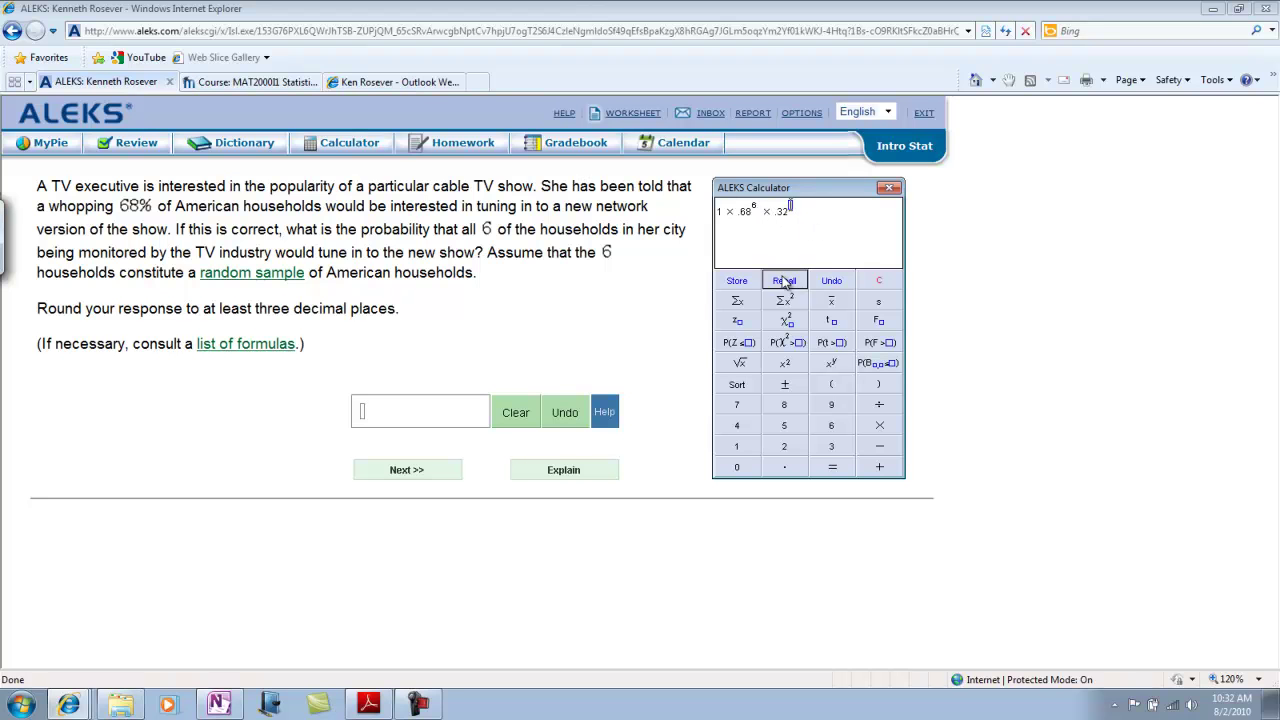
text(0)
click(836, 472)
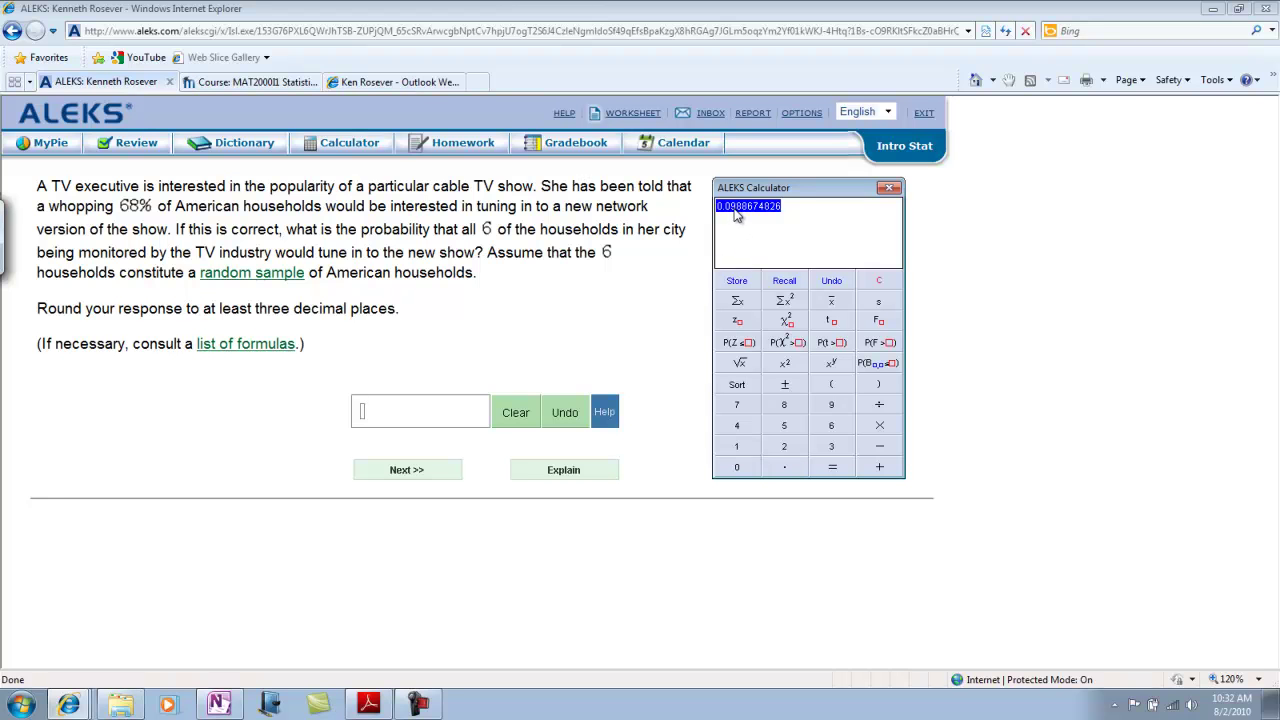
- Enter .099 as the answer, submit it, and finish the solved question with Done
click(363, 412)
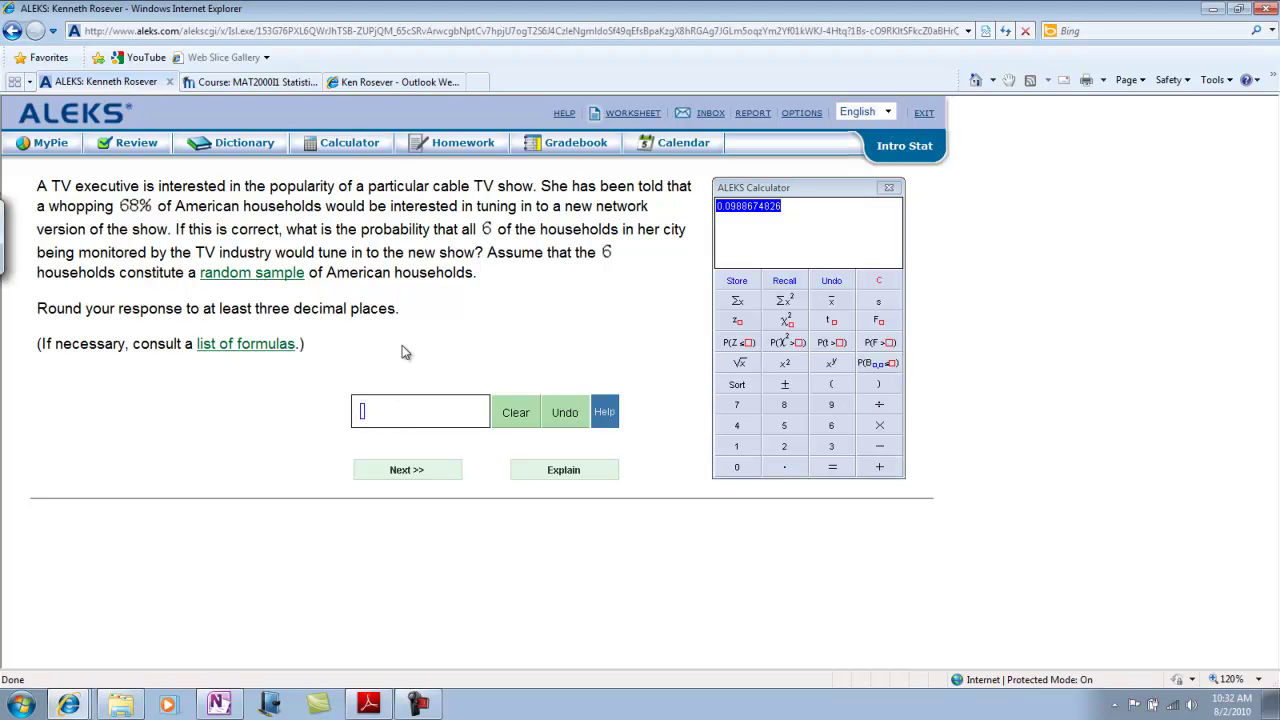
text(.09)
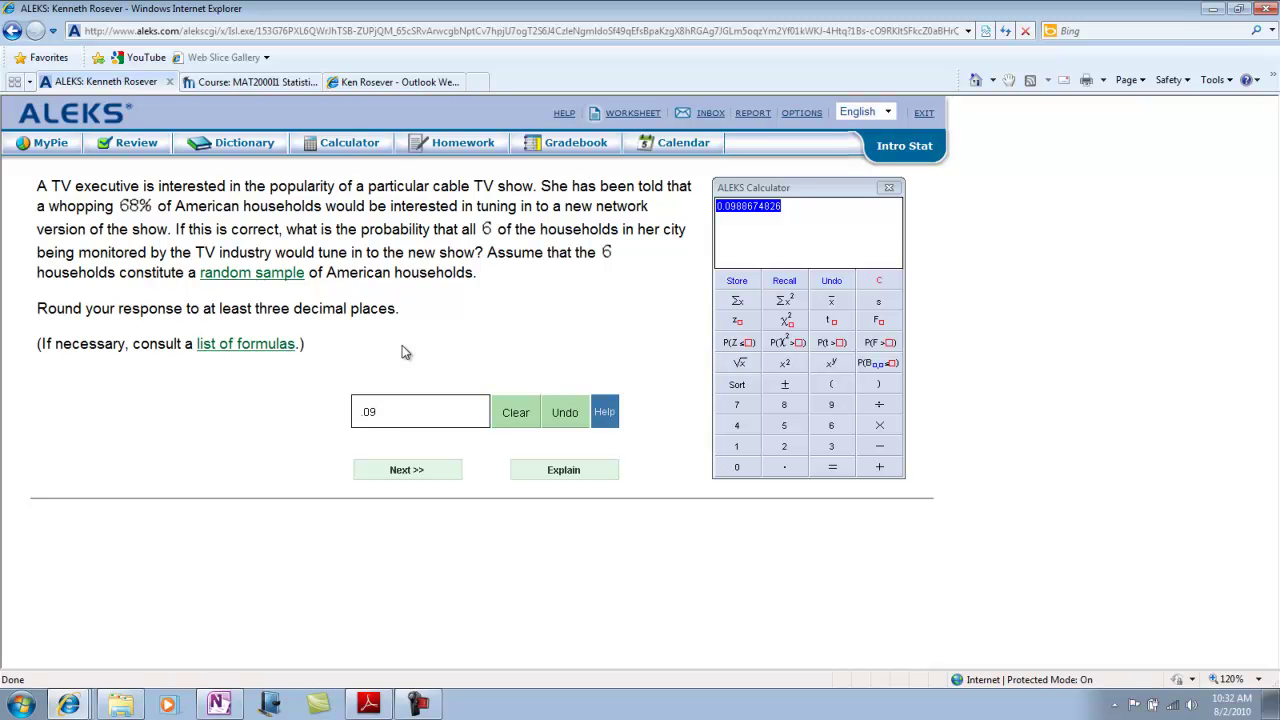
text(9)
click(402, 472)
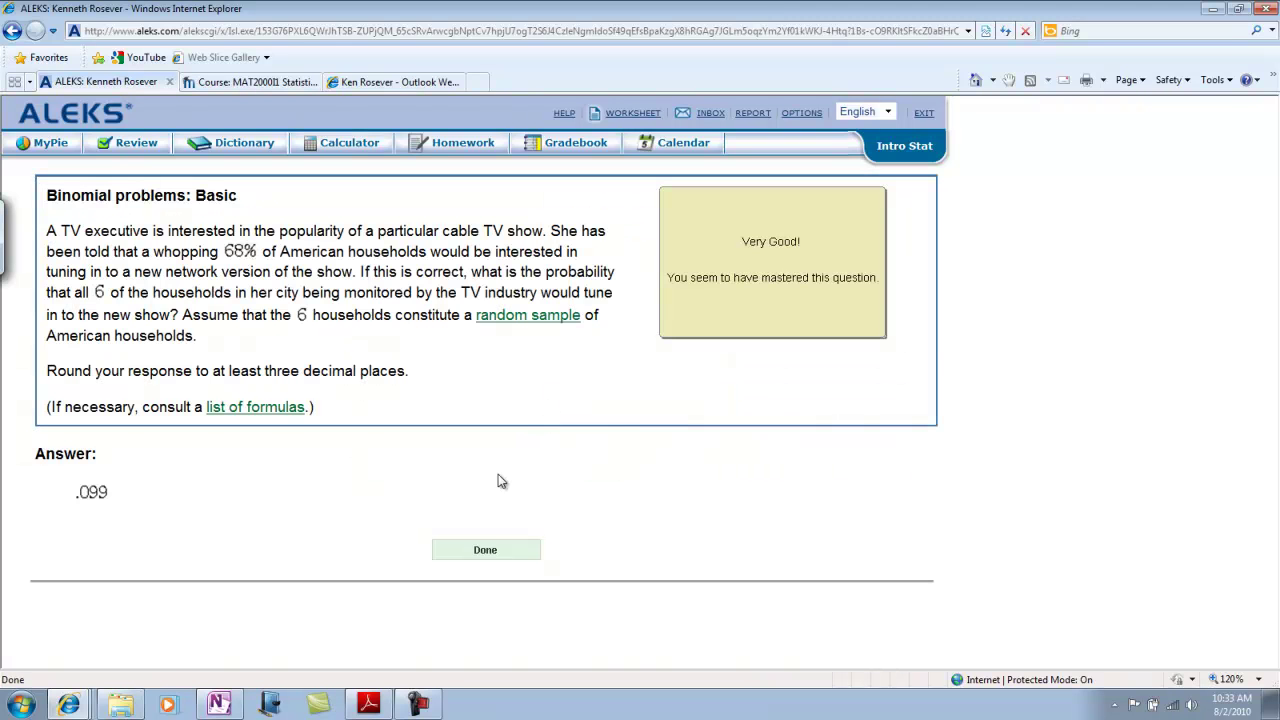
click(483, 556)
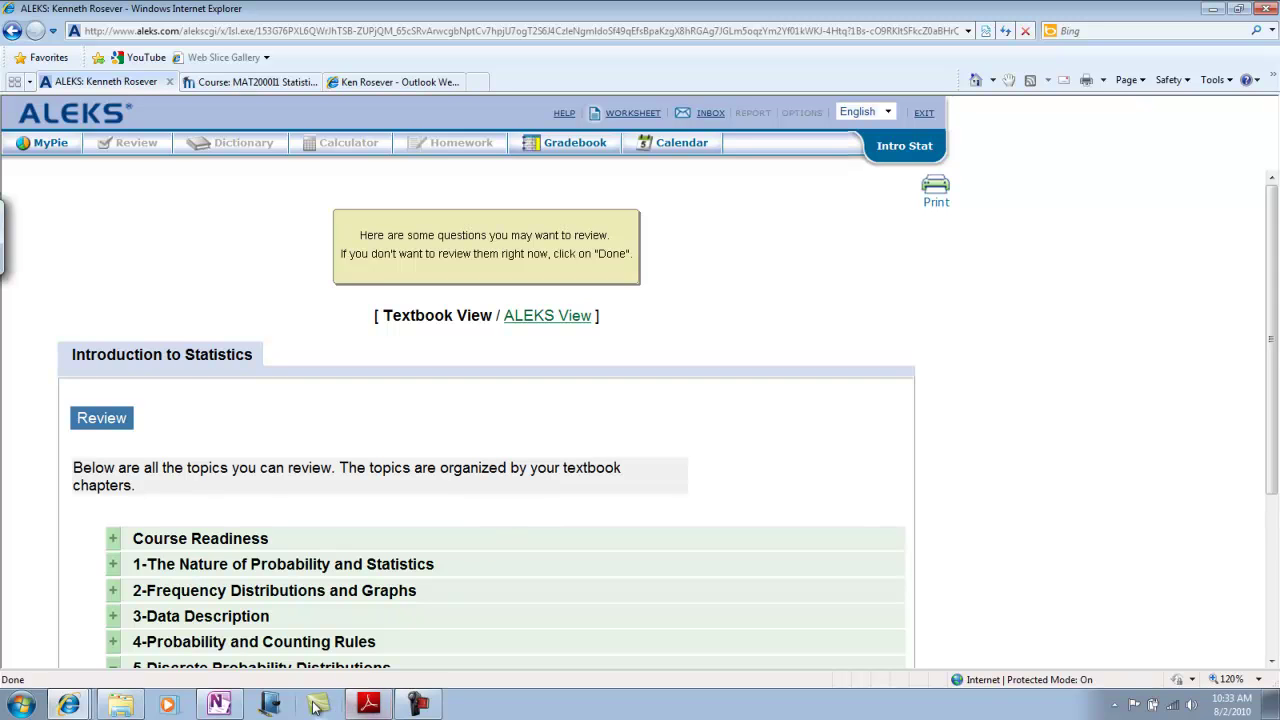
- Back in OneNote, handwrite the formula nCx · p^x · q^(n−x) on the blank page
click(219, 704)
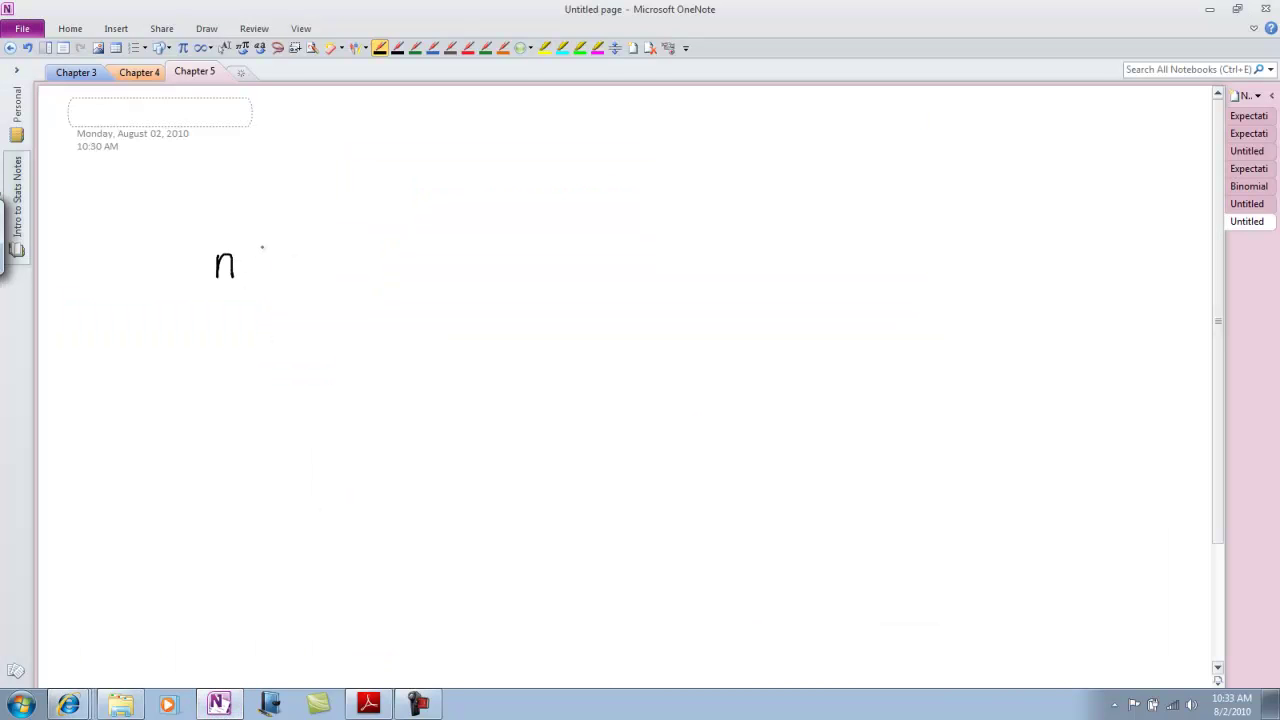
drag(299, 231, 301, 259)
mouse_move(419, 246)
mouse_down()
mouse_move(423, 296)
mouse_move(422, 264)
mouse_up()
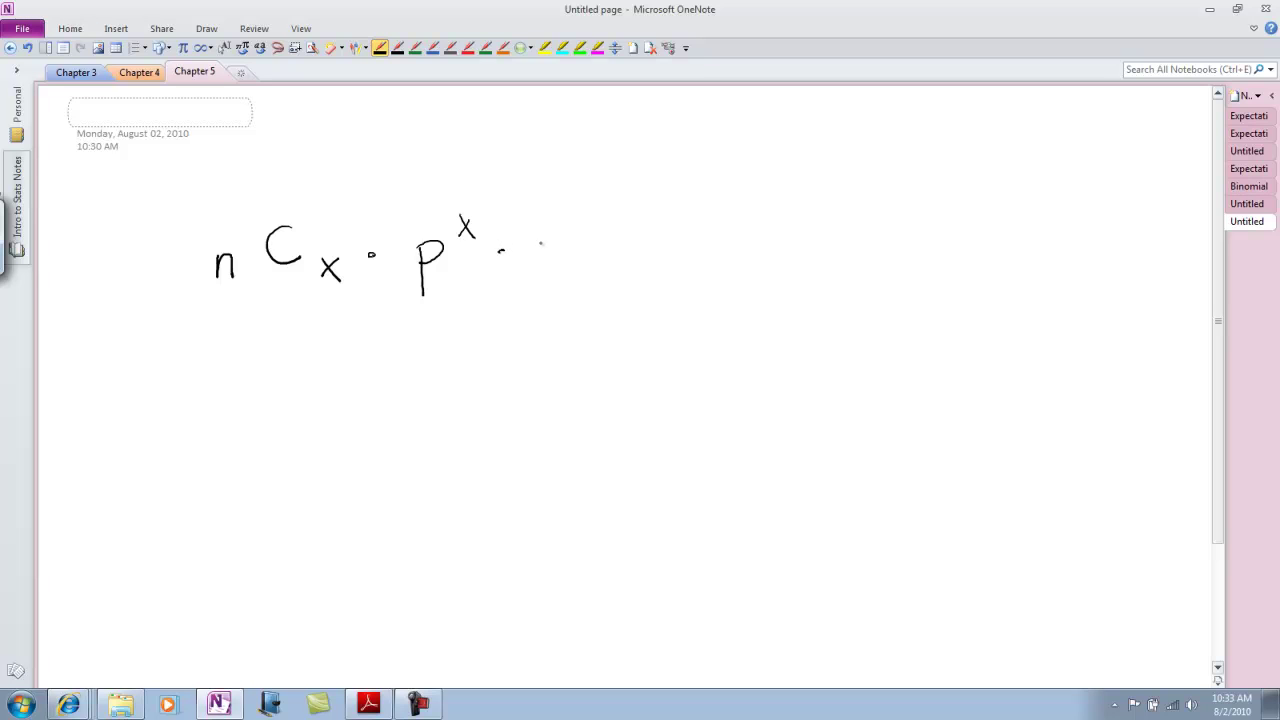
drag(545, 242, 540, 298)
drag(556, 234, 598, 231)
drag(599, 212, 612, 231)
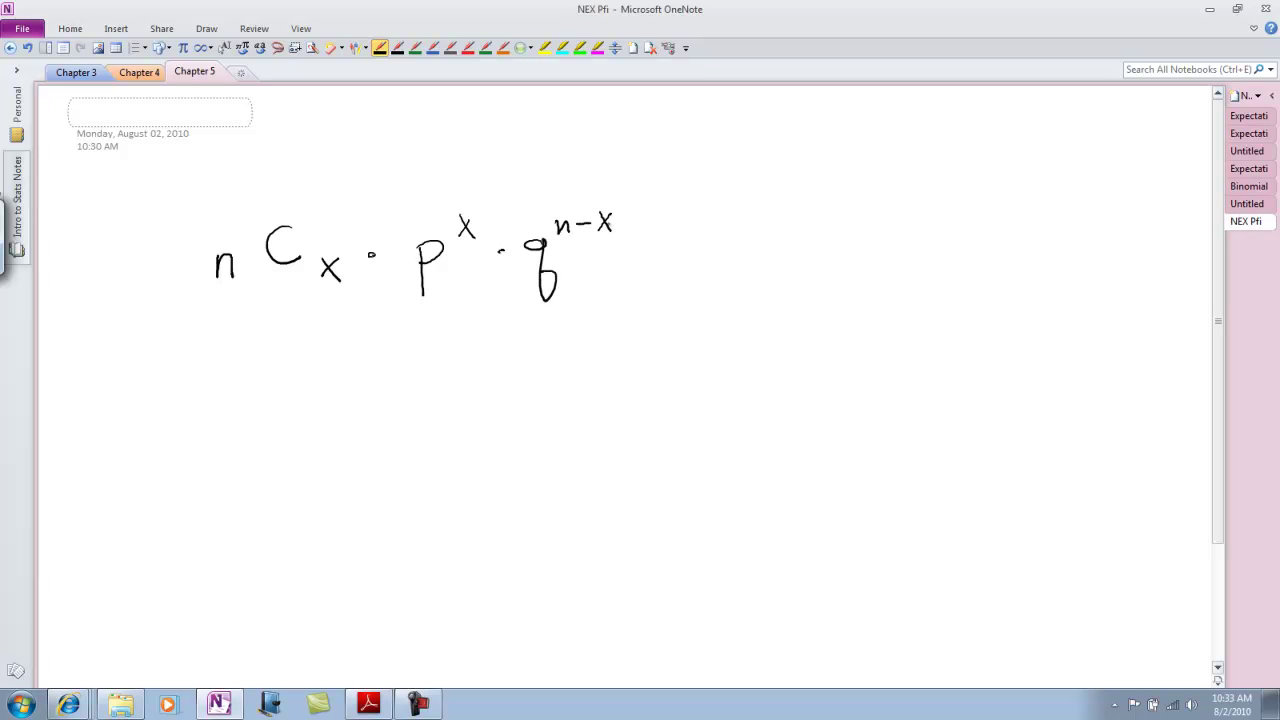
- Highlight the n and subscript x of nCx in cyan
click(563, 48)
mouse_move(196, 255)
mouse_down()
mouse_move(240, 262)
mouse_move(252, 286)
mouse_up()
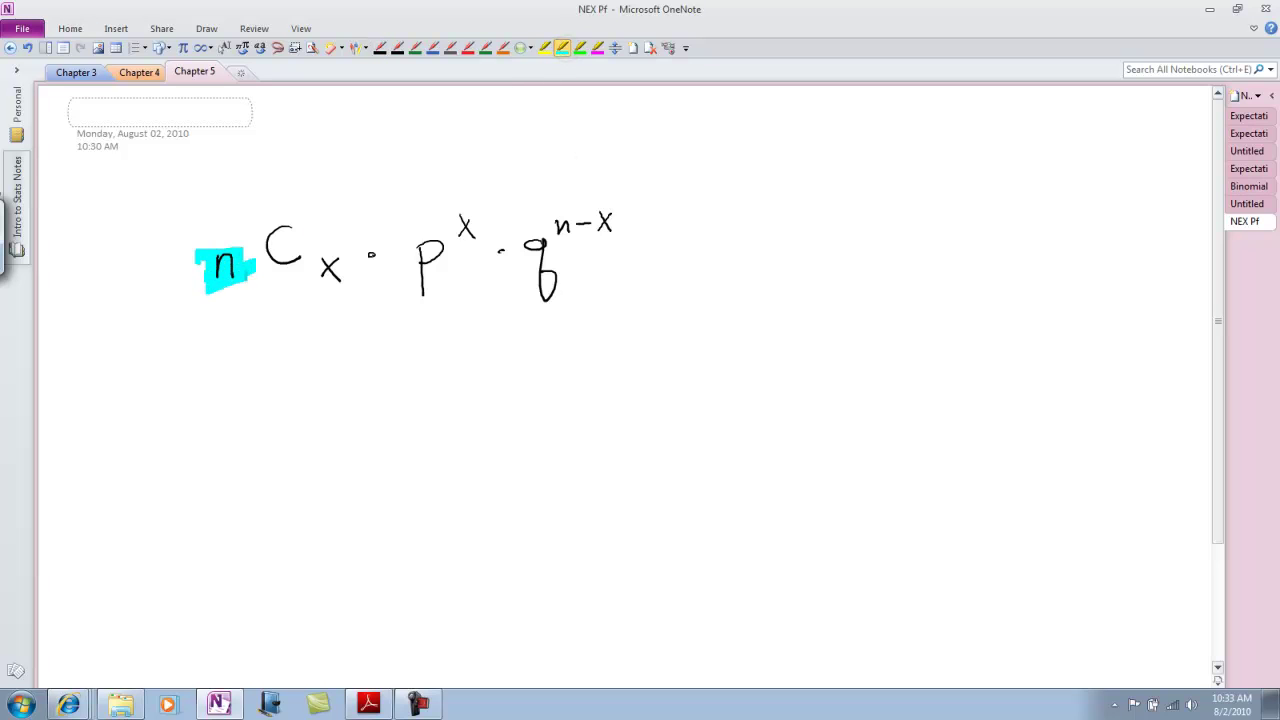
mouse_move(316, 258)
mouse_down()
mouse_move(352, 262)
mouse_move(318, 276)
mouse_move(348, 282)
mouse_up()
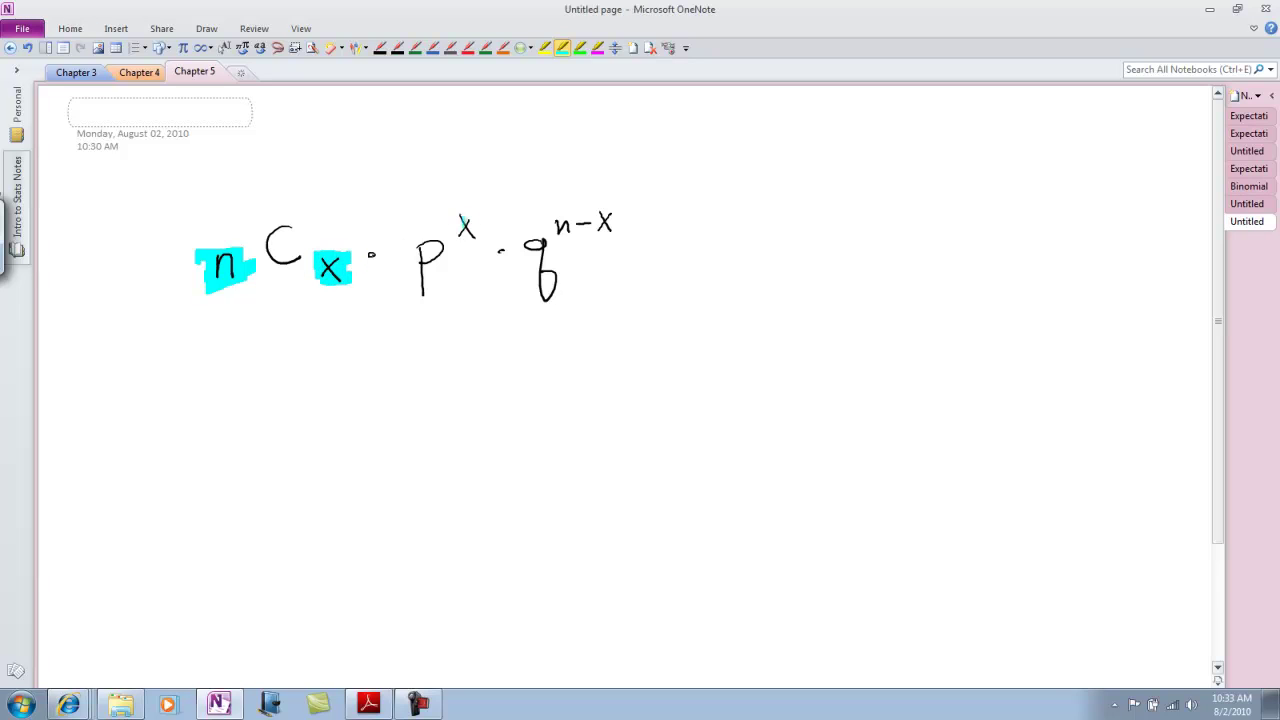
- Highlight the exponents x and n−x in cyan, then q, p and C in green
mouse_move(455, 213)
mouse_down()
mouse_move(482, 234)
mouse_move(470, 240)
mouse_move(492, 240)
mouse_up()
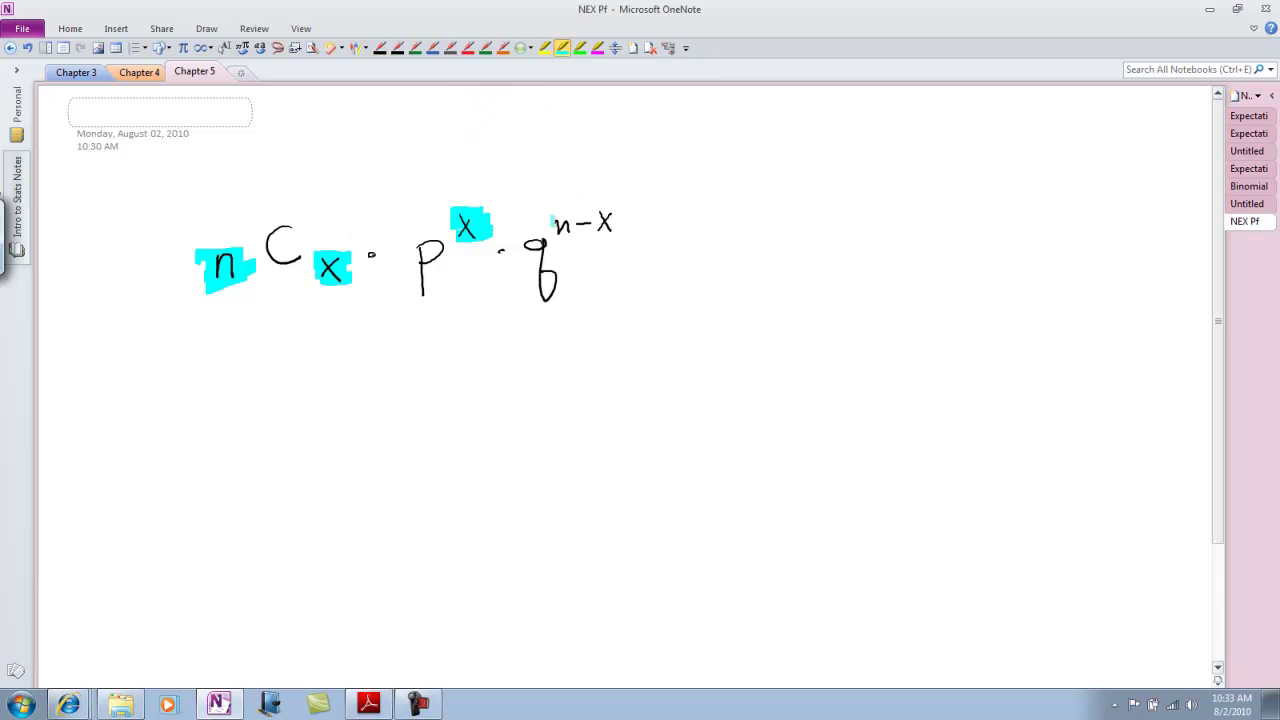
mouse_move(552, 216)
mouse_down()
mouse_move(628, 206)
mouse_move(628, 228)
mouse_move(552, 228)
mouse_move(616, 216)
mouse_up()
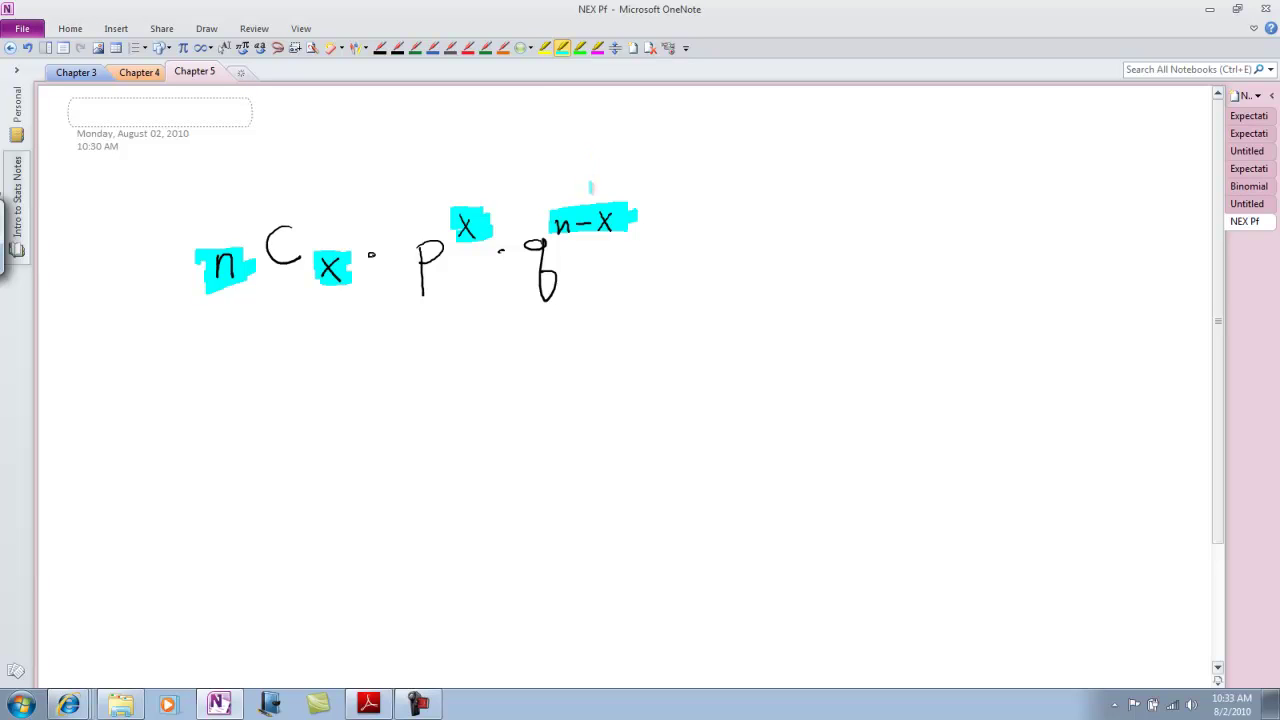
click(580, 48)
mouse_move(520, 241)
mouse_down()
mouse_move(565, 241)
mouse_move(516, 253)
mouse_move(570, 285)
mouse_move(550, 312)
mouse_up()
mouse_move(418, 240)
mouse_down()
mouse_move(412, 254)
mouse_move(440, 245)
mouse_move(418, 268)
mouse_move(445, 285)
mouse_move(424, 305)
mouse_up()
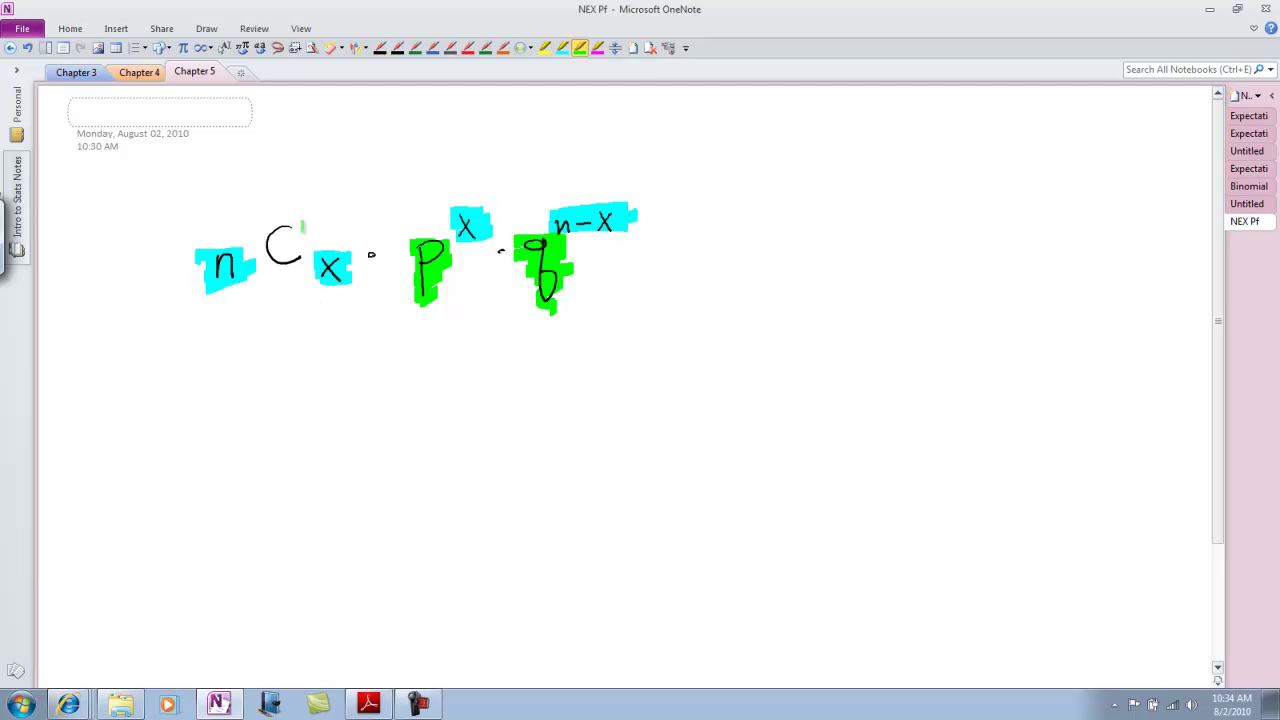
mouse_move(303, 228)
mouse_down()
mouse_move(293, 222)
mouse_move(268, 250)
mouse_move(302, 266)
mouse_move(310, 255)
mouse_up()
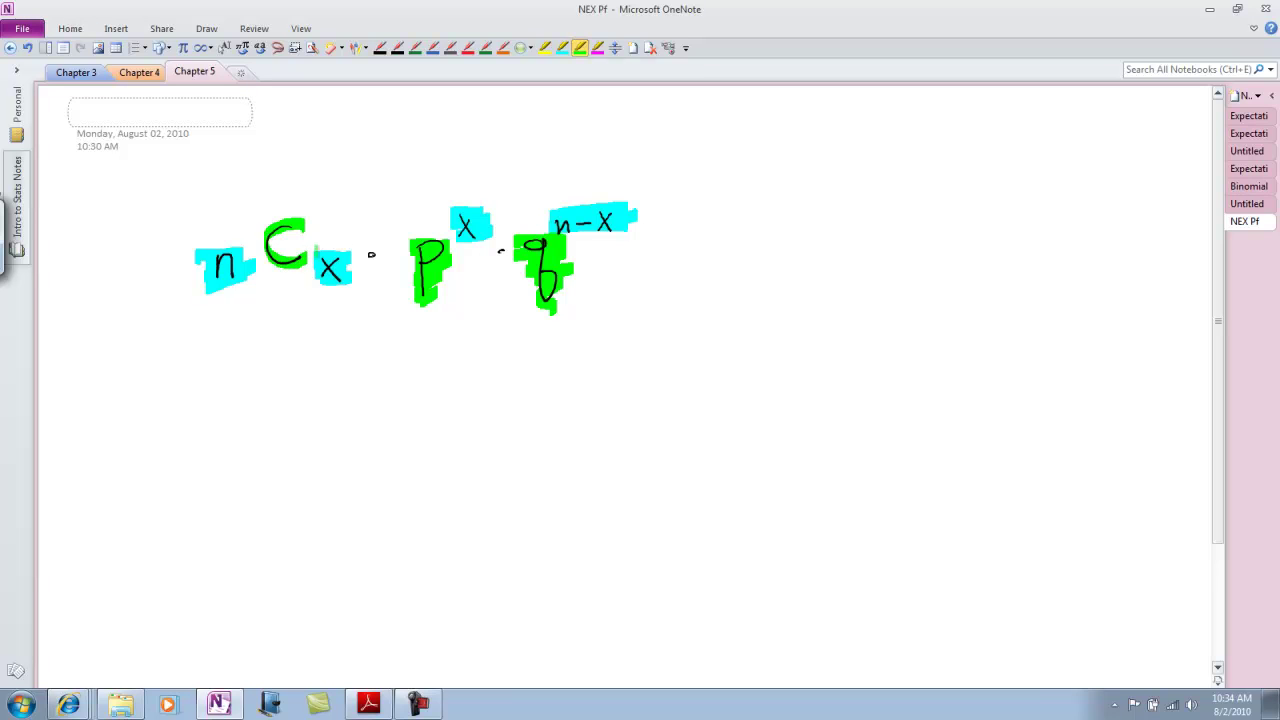